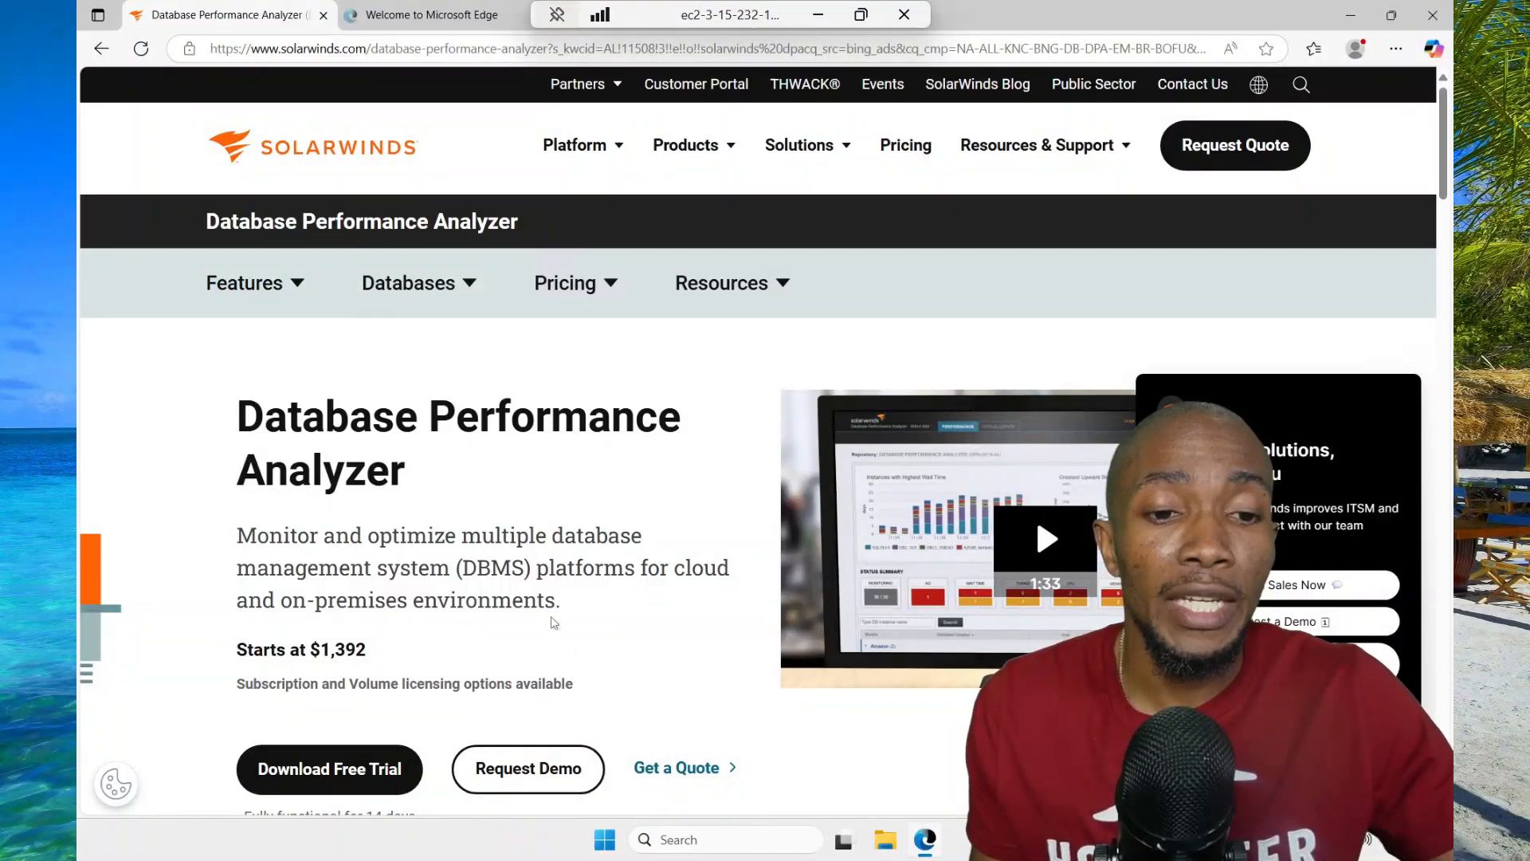
Step: Register for the Database Performance Analyzer free trial and download its Windows version
{"action": "scroll", "coordinate": [489, 594], "scroll_direction": "down", "scroll_amount": 1}
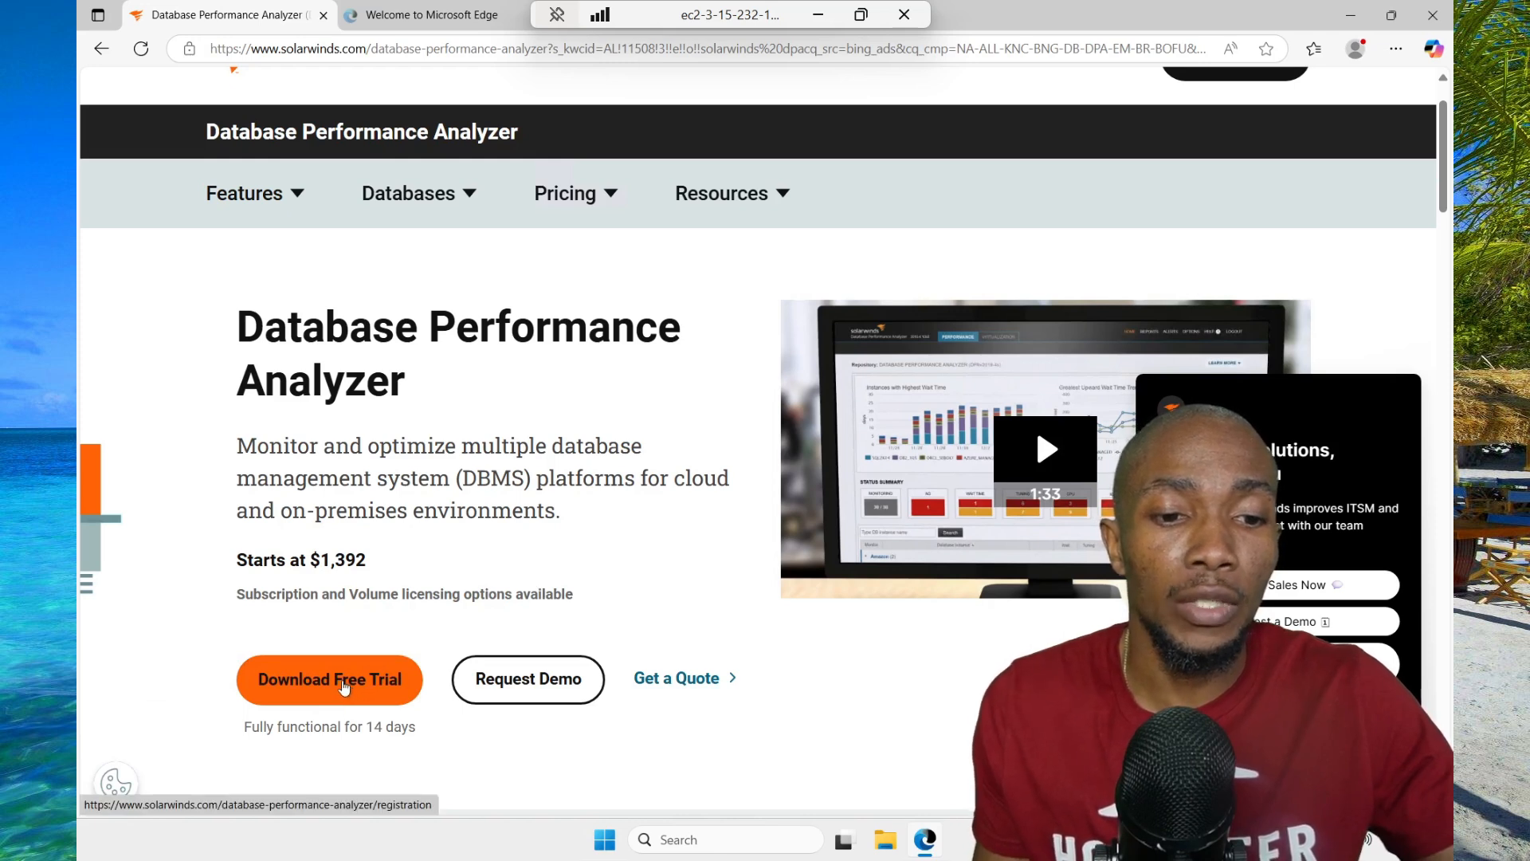
{"action": "left_click", "coordinate": [346, 684]}
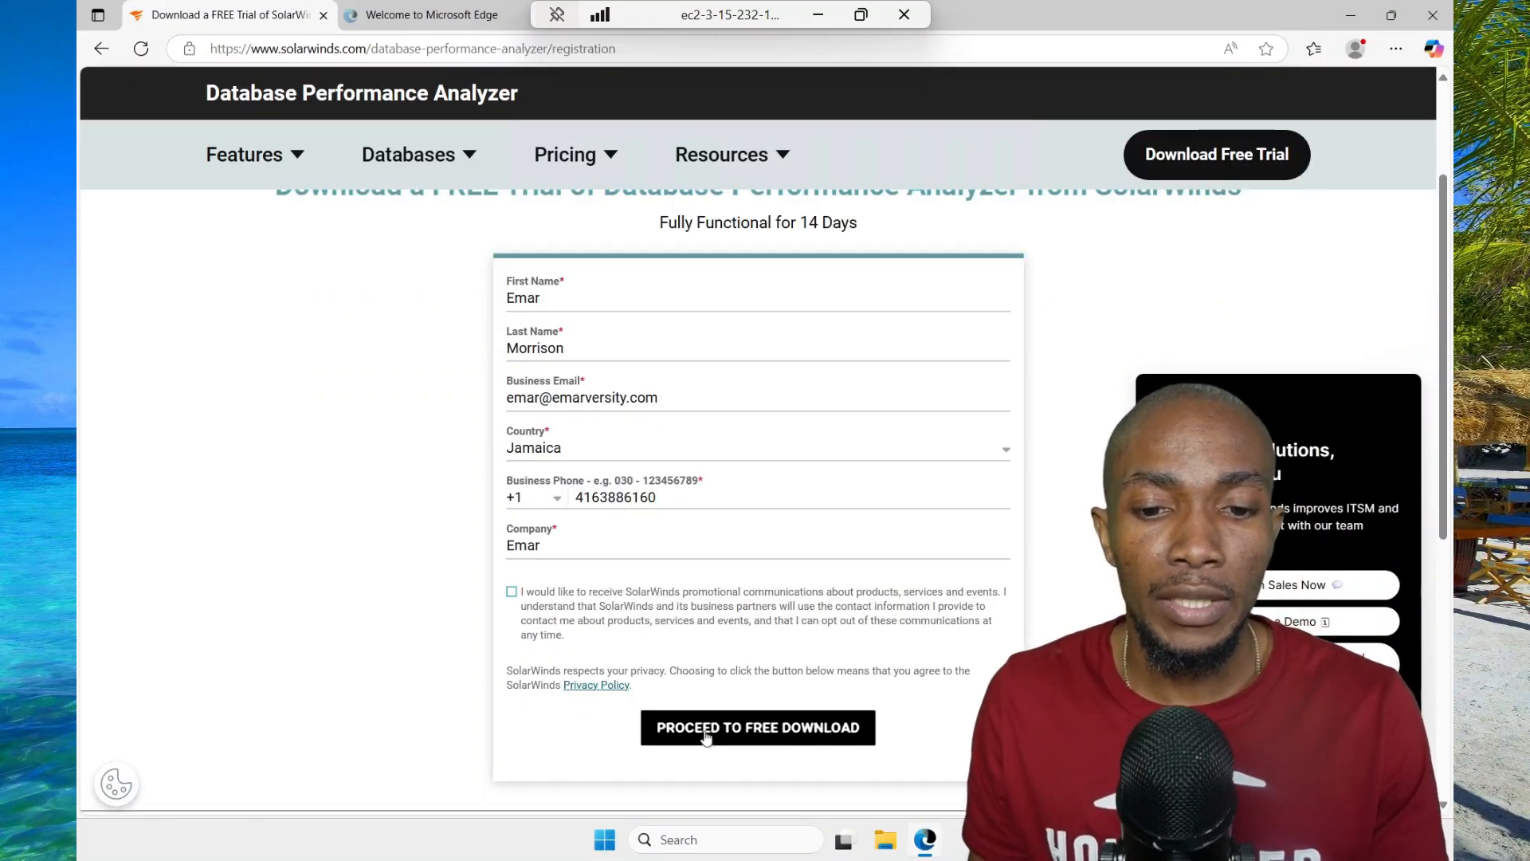
{"action": "left_click", "coordinate": [706, 727]}
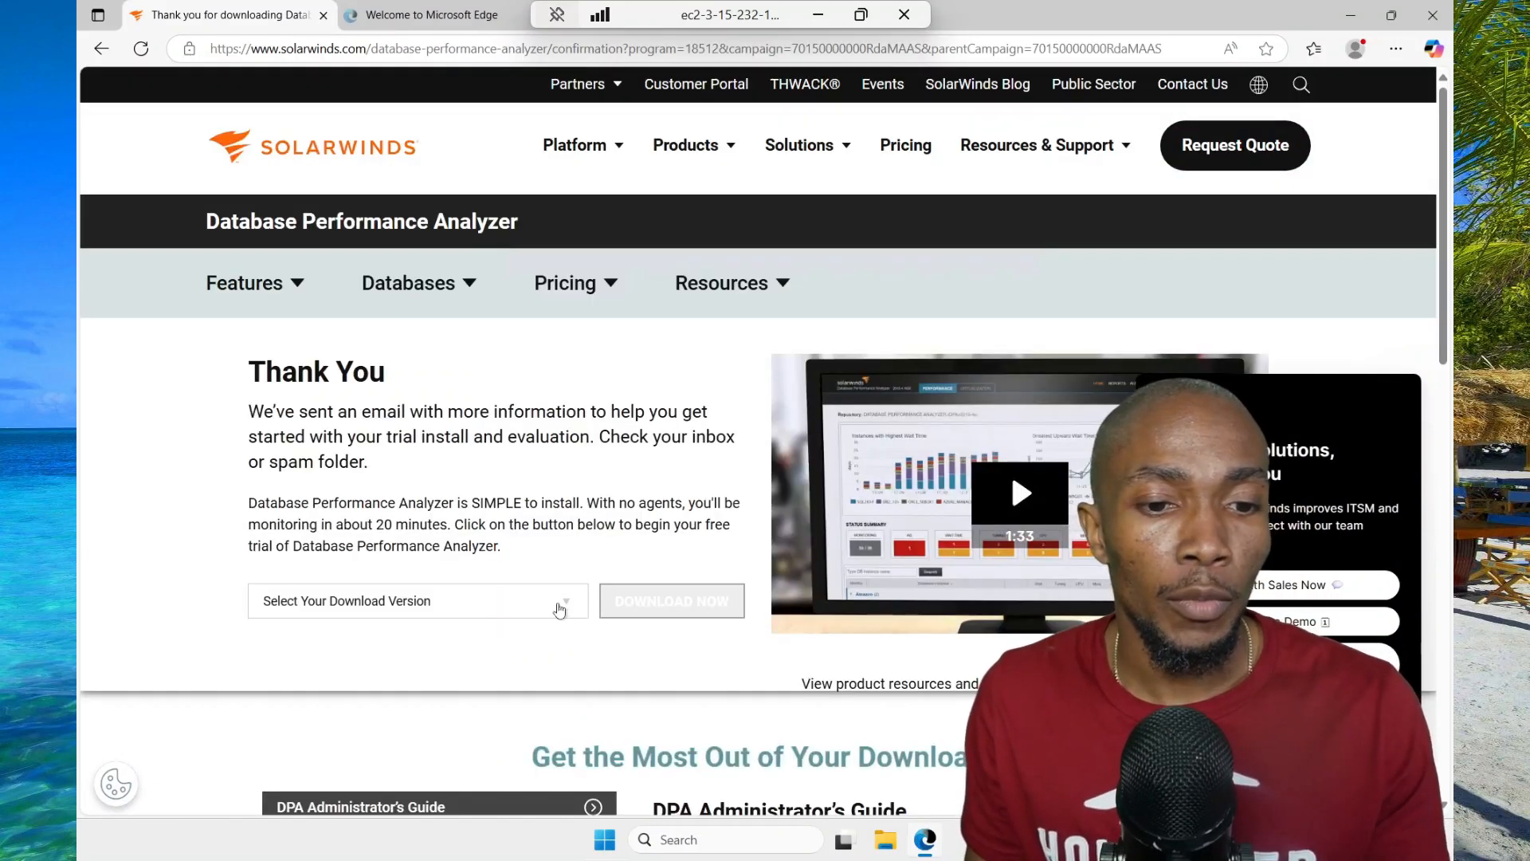
{"action": "left_click", "coordinate": [560, 610]}
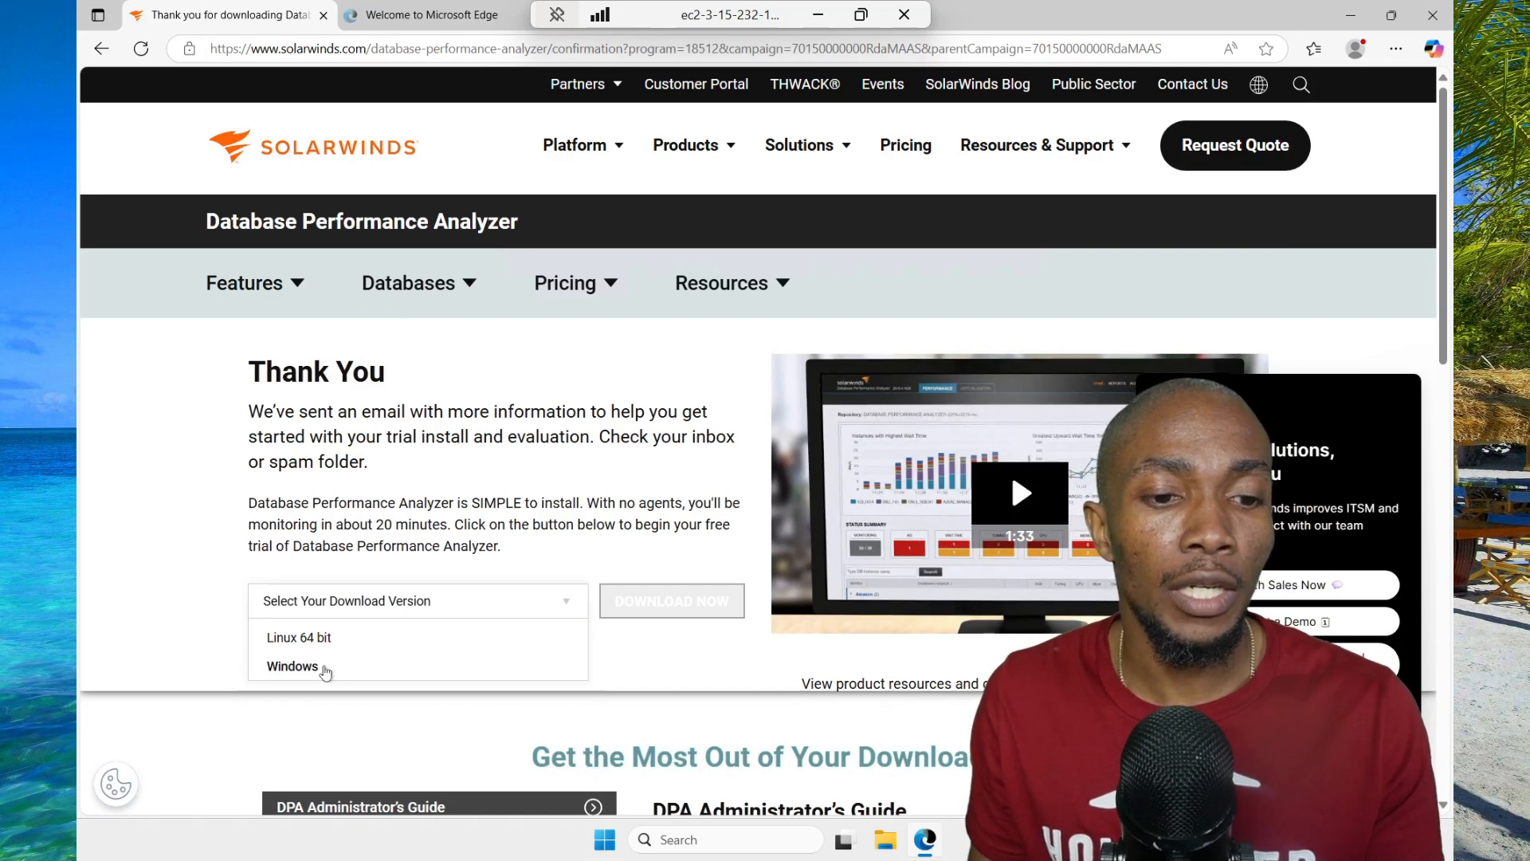
{"action": "left_click", "coordinate": [324, 668]}
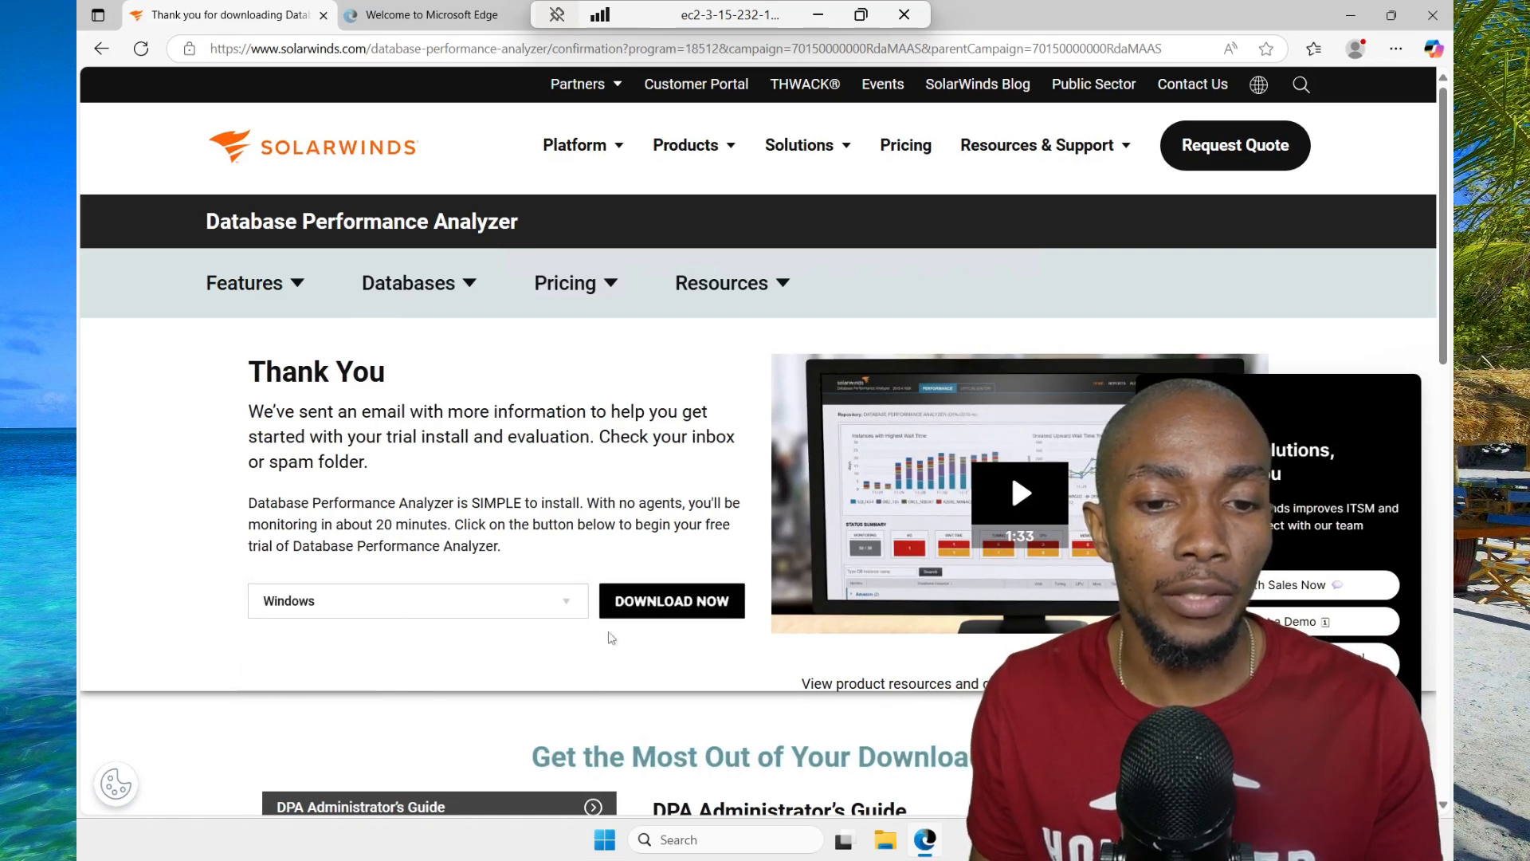
{"action": "left_click", "coordinate": [676, 606]}
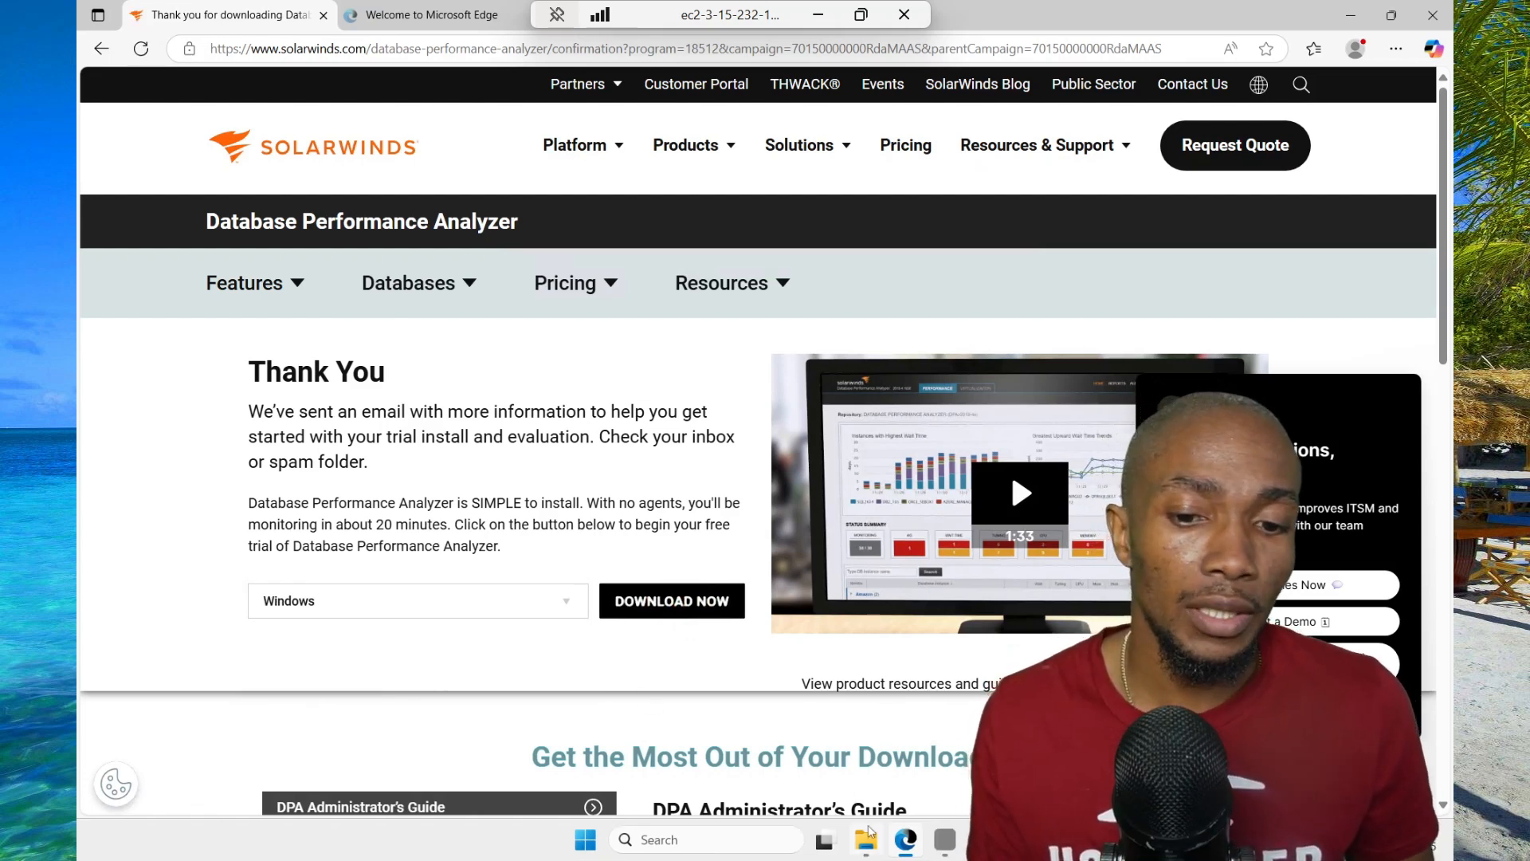
Step: Run the DPAWindowsEval installer from the Downloads folder, accepting the license agreement and confirming the security guidance
{"action": "left_click", "coordinate": [866, 837]}
{"action": "double_click", "coordinate": [473, 330]}
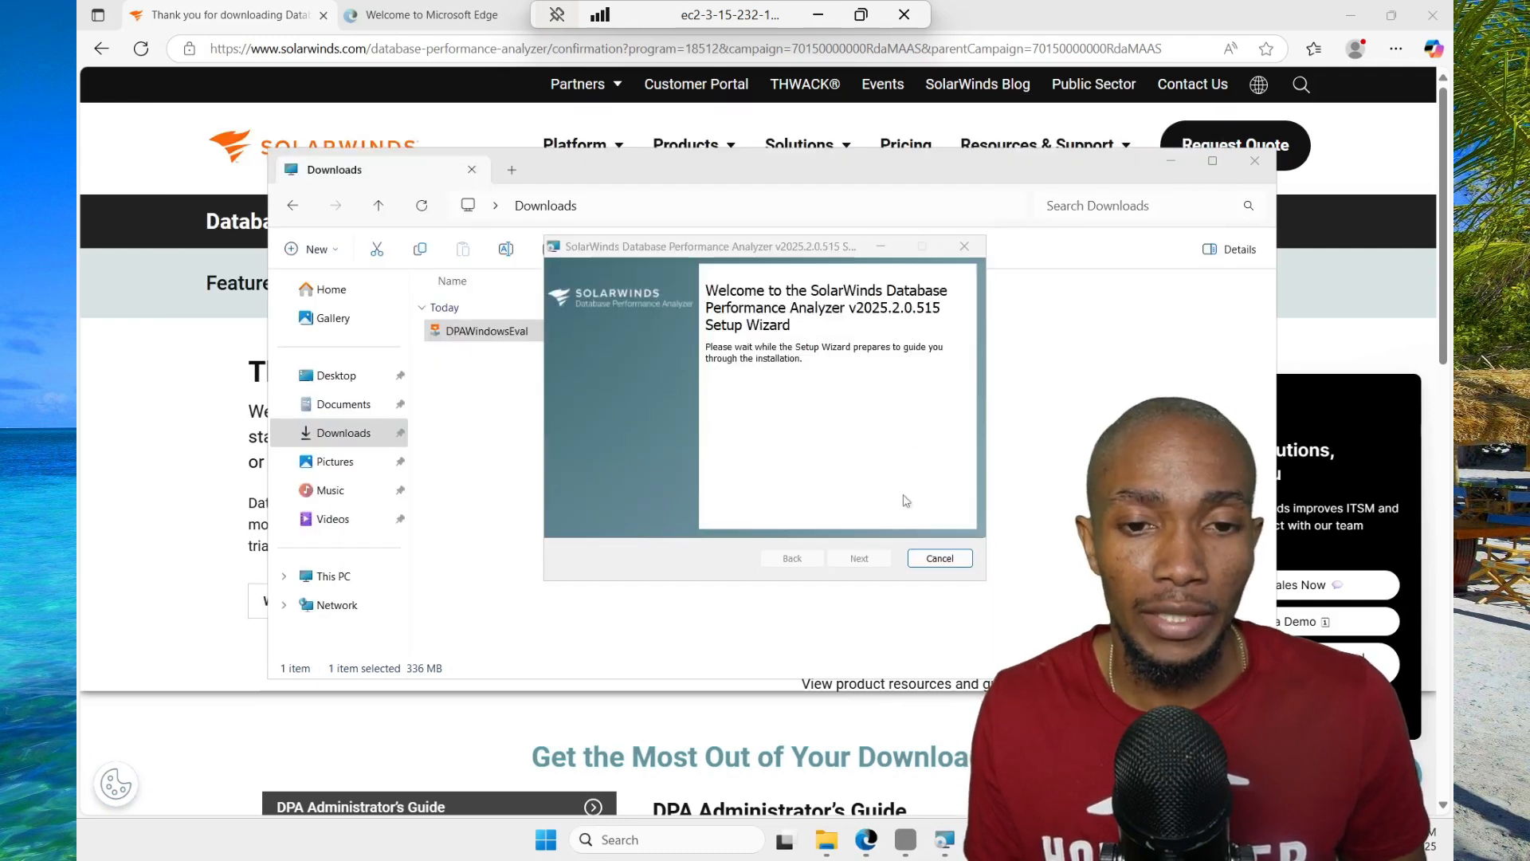
{"action": "left_click", "coordinate": [861, 559]}
{"action": "left_click", "coordinate": [859, 558]}
{"action": "left_click", "coordinate": [573, 516]}
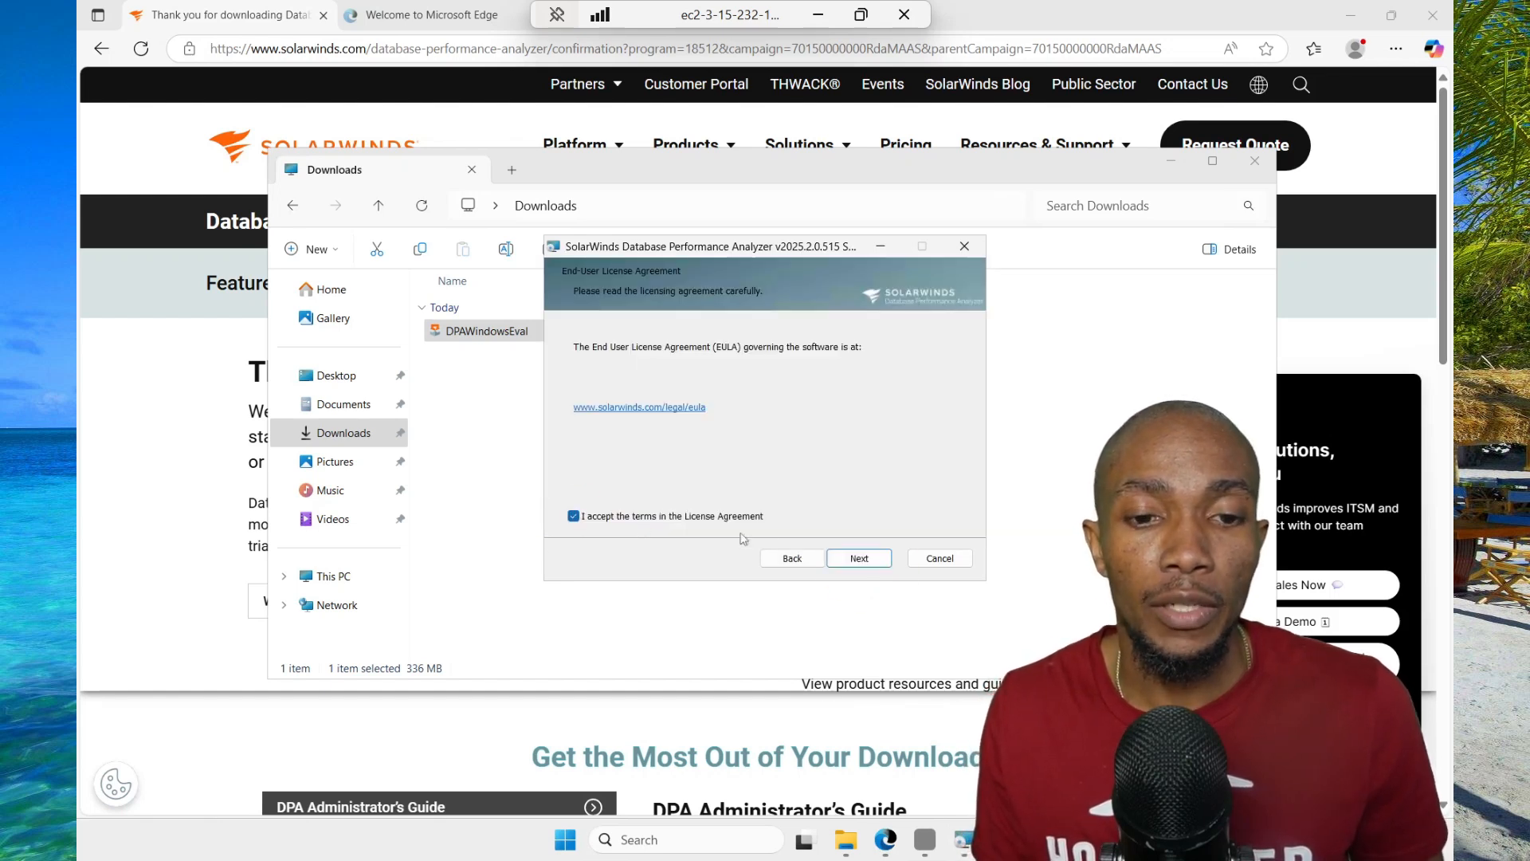
{"action": "left_click", "coordinate": [859, 558]}
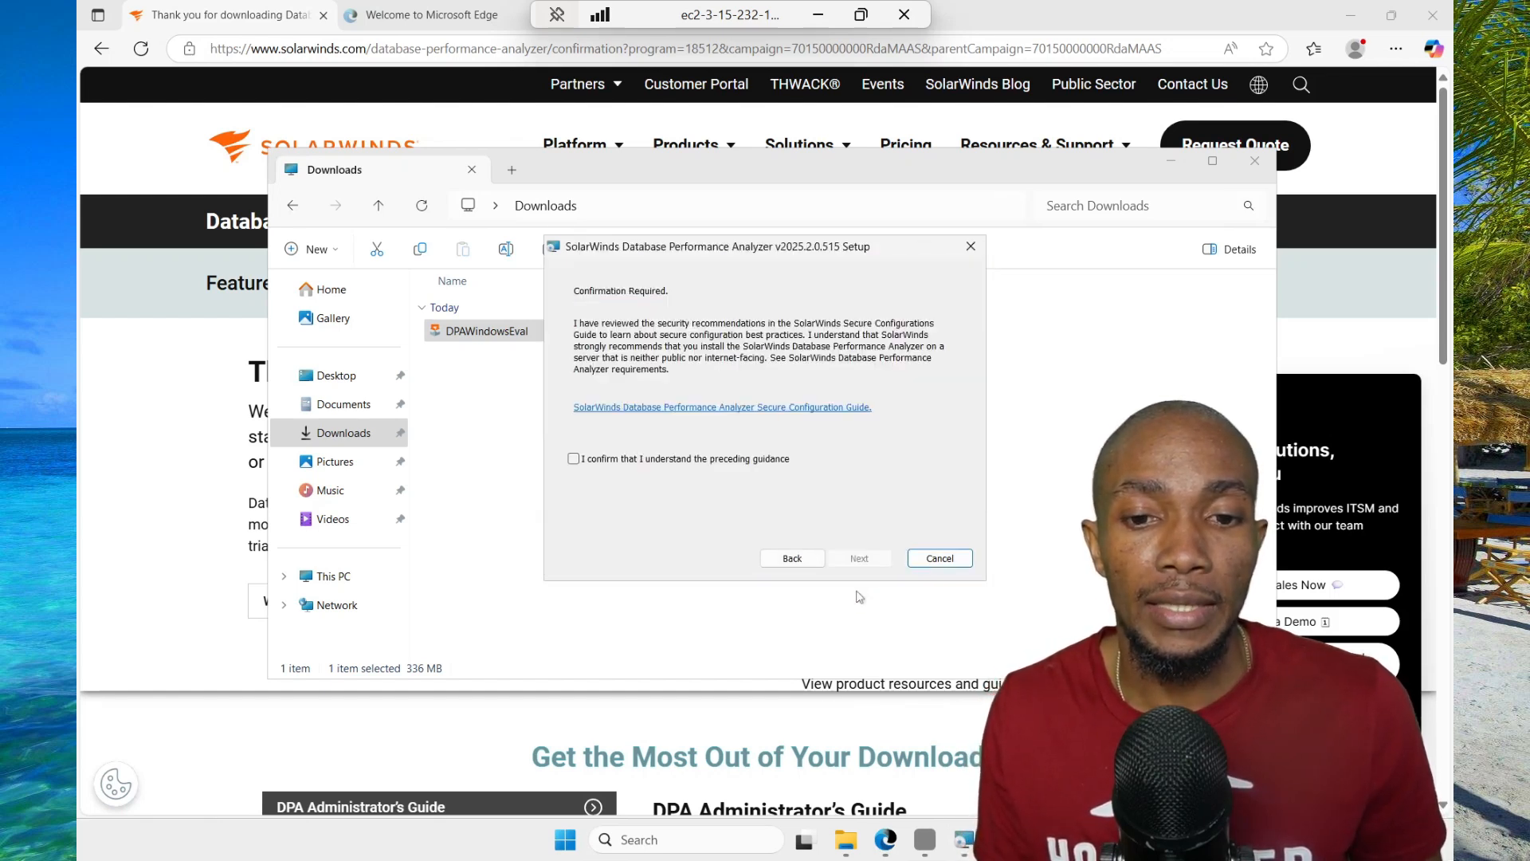
{"action": "left_click", "coordinate": [573, 458]}
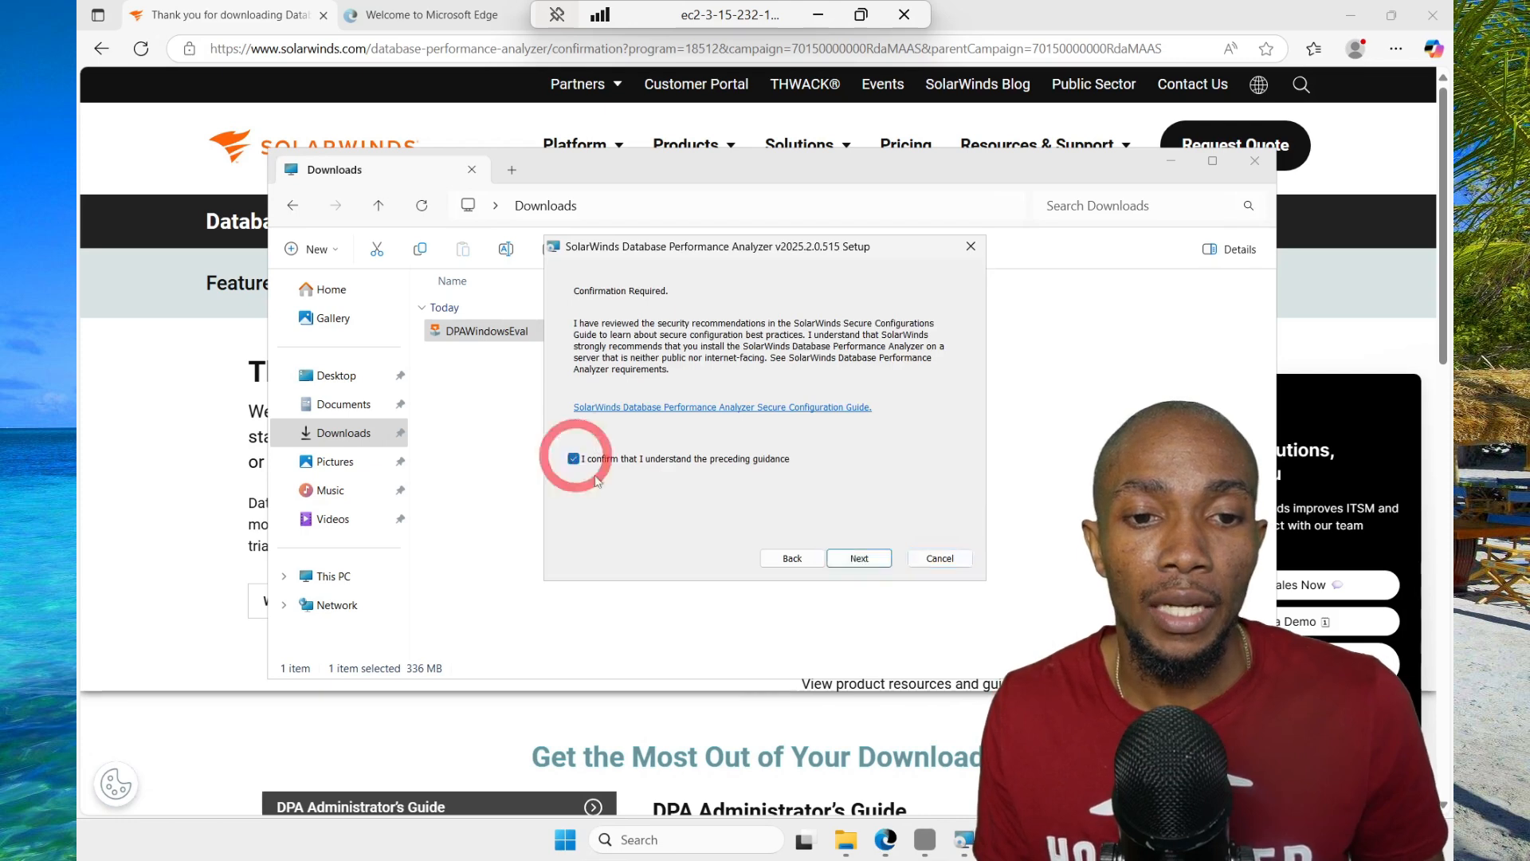
{"action": "left_click", "coordinate": [855, 559]}
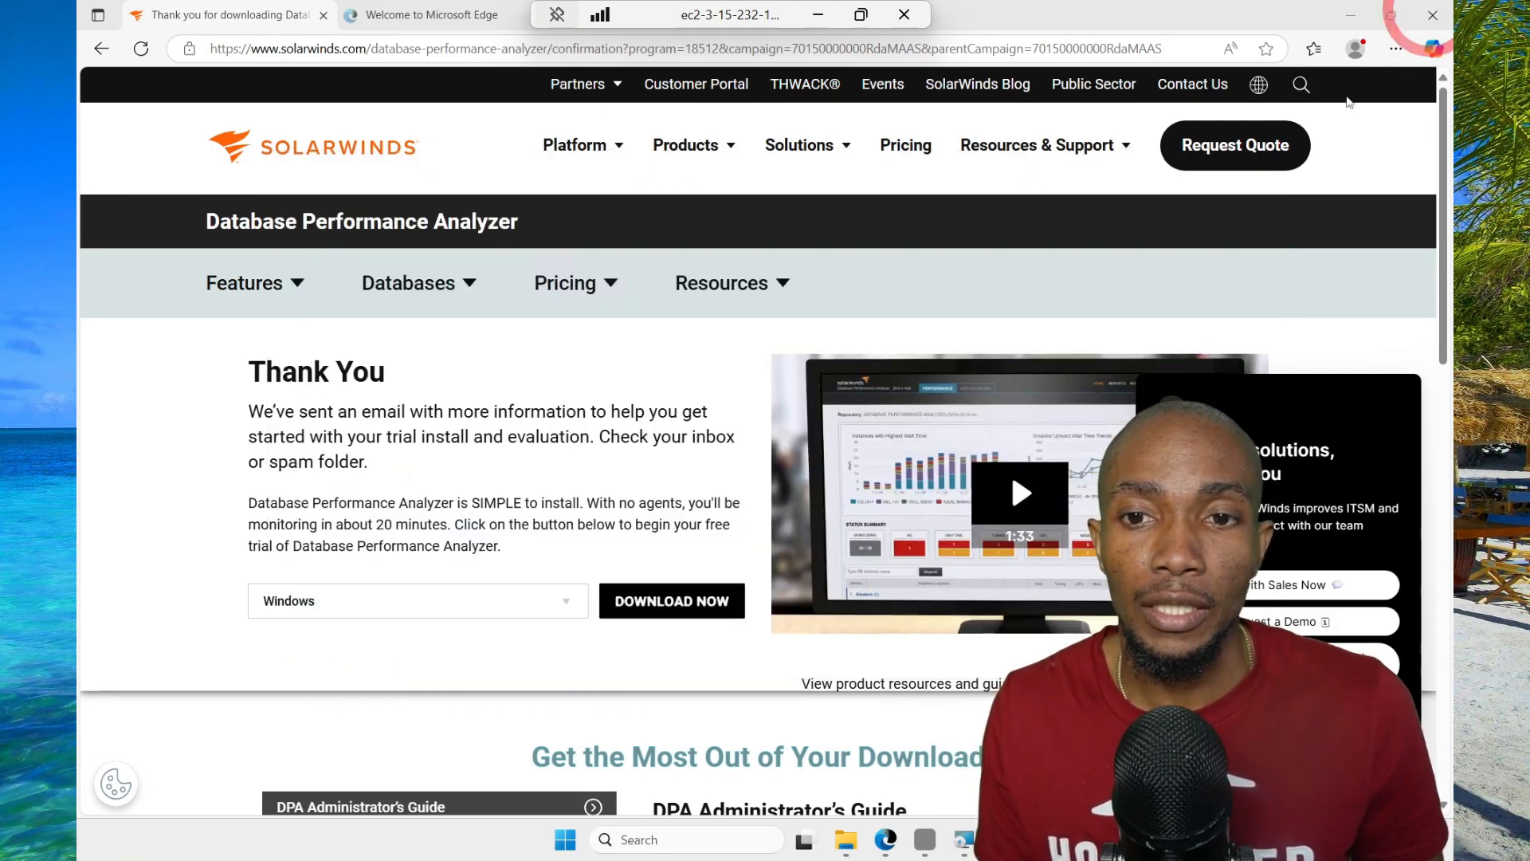
Step: Minimize the browser and install Database Performance Analyzer to C:\Program Files\SolarWinds\DPA\
{"action": "left_click", "coordinate": [1350, 17]}
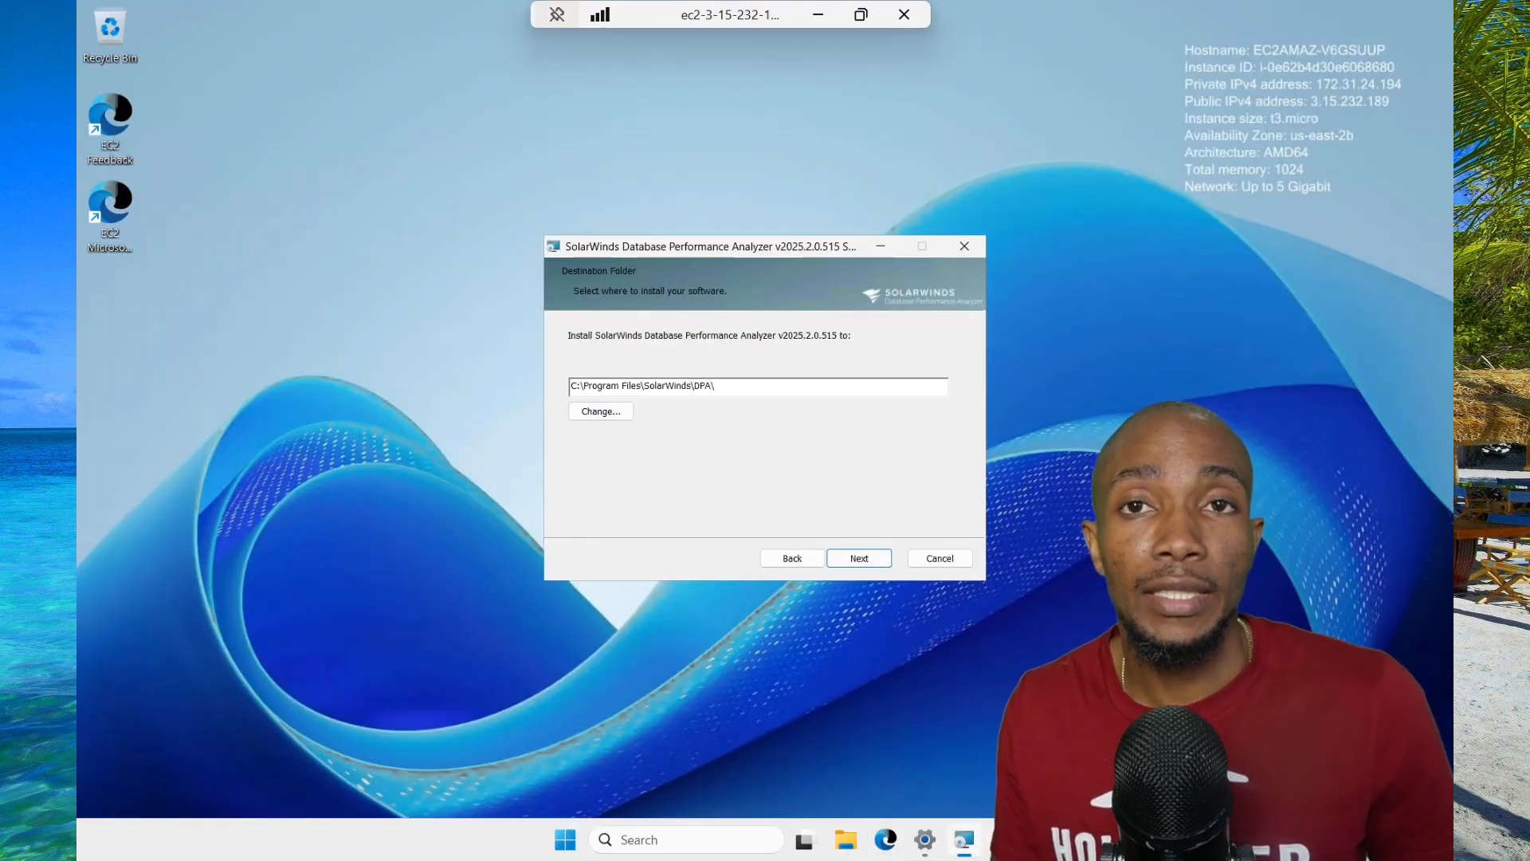
{"action": "left_click", "coordinate": [847, 561]}
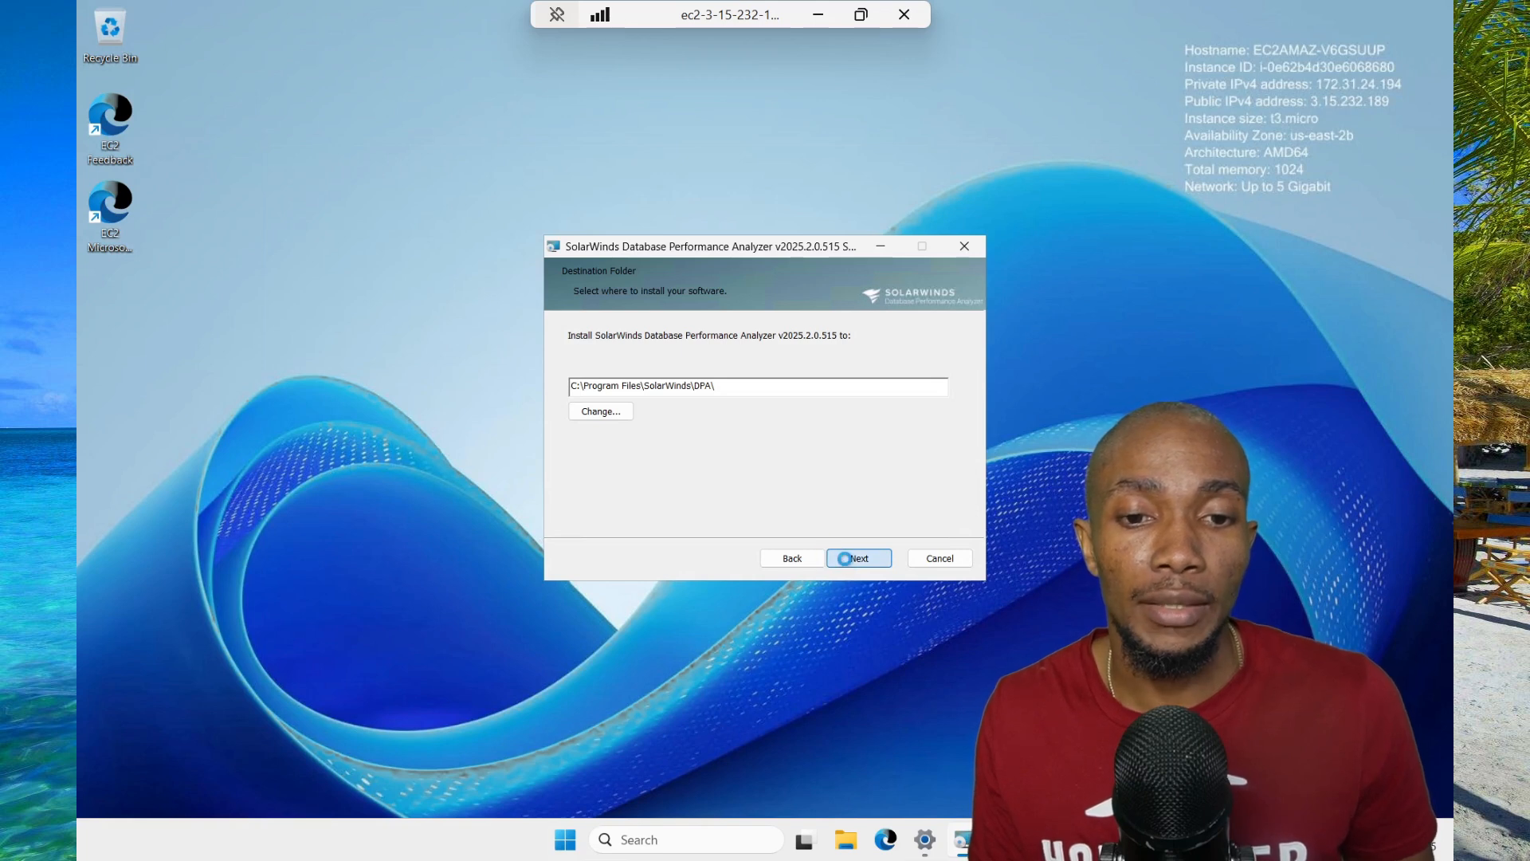
{"action": "left_click", "coordinate": [827, 558]}
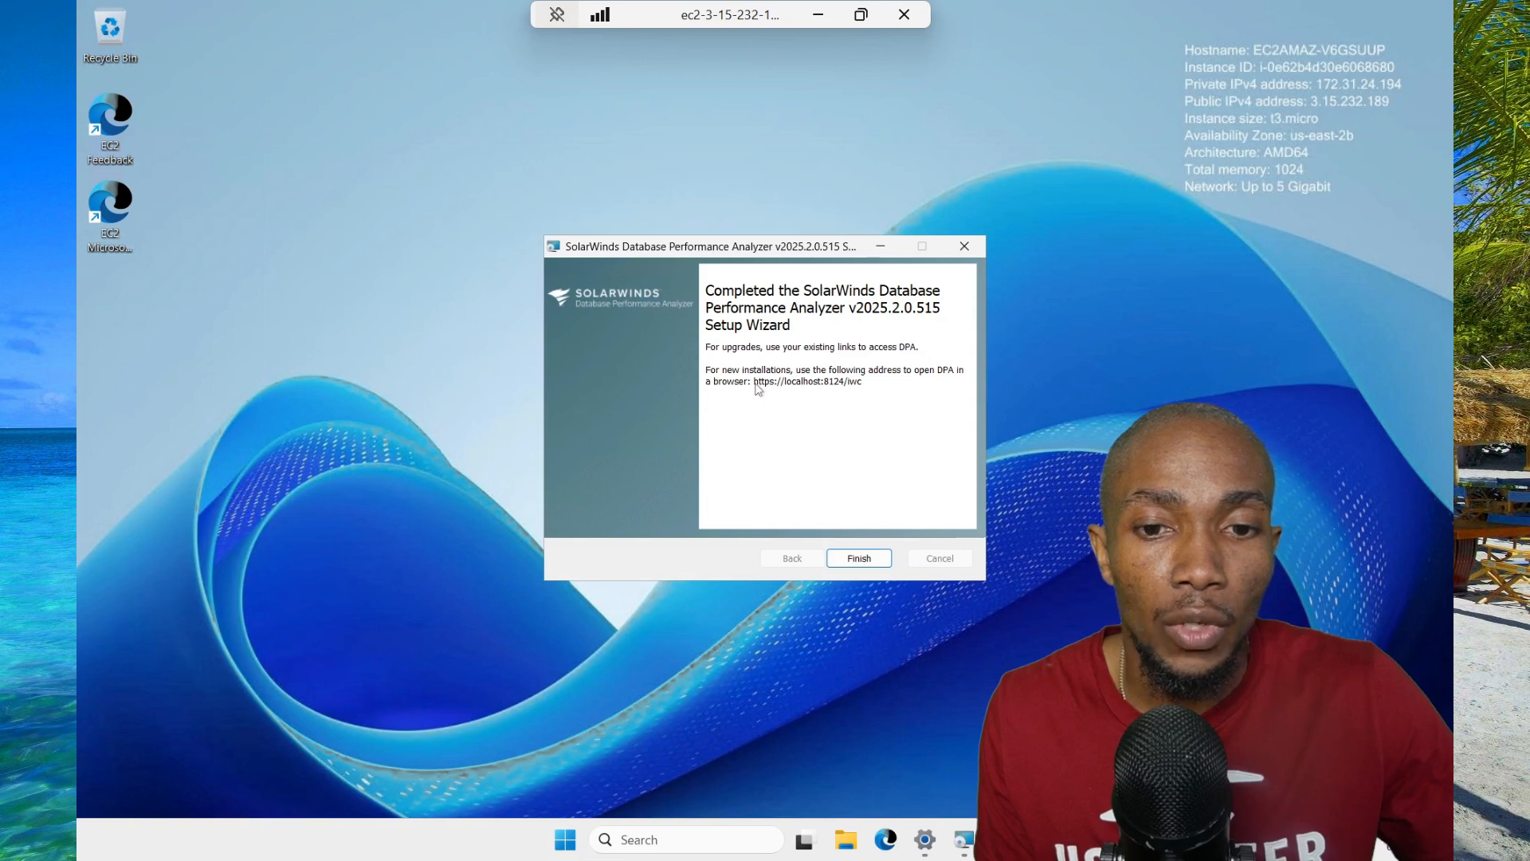
{"action": "left_click", "coordinate": [883, 843]}
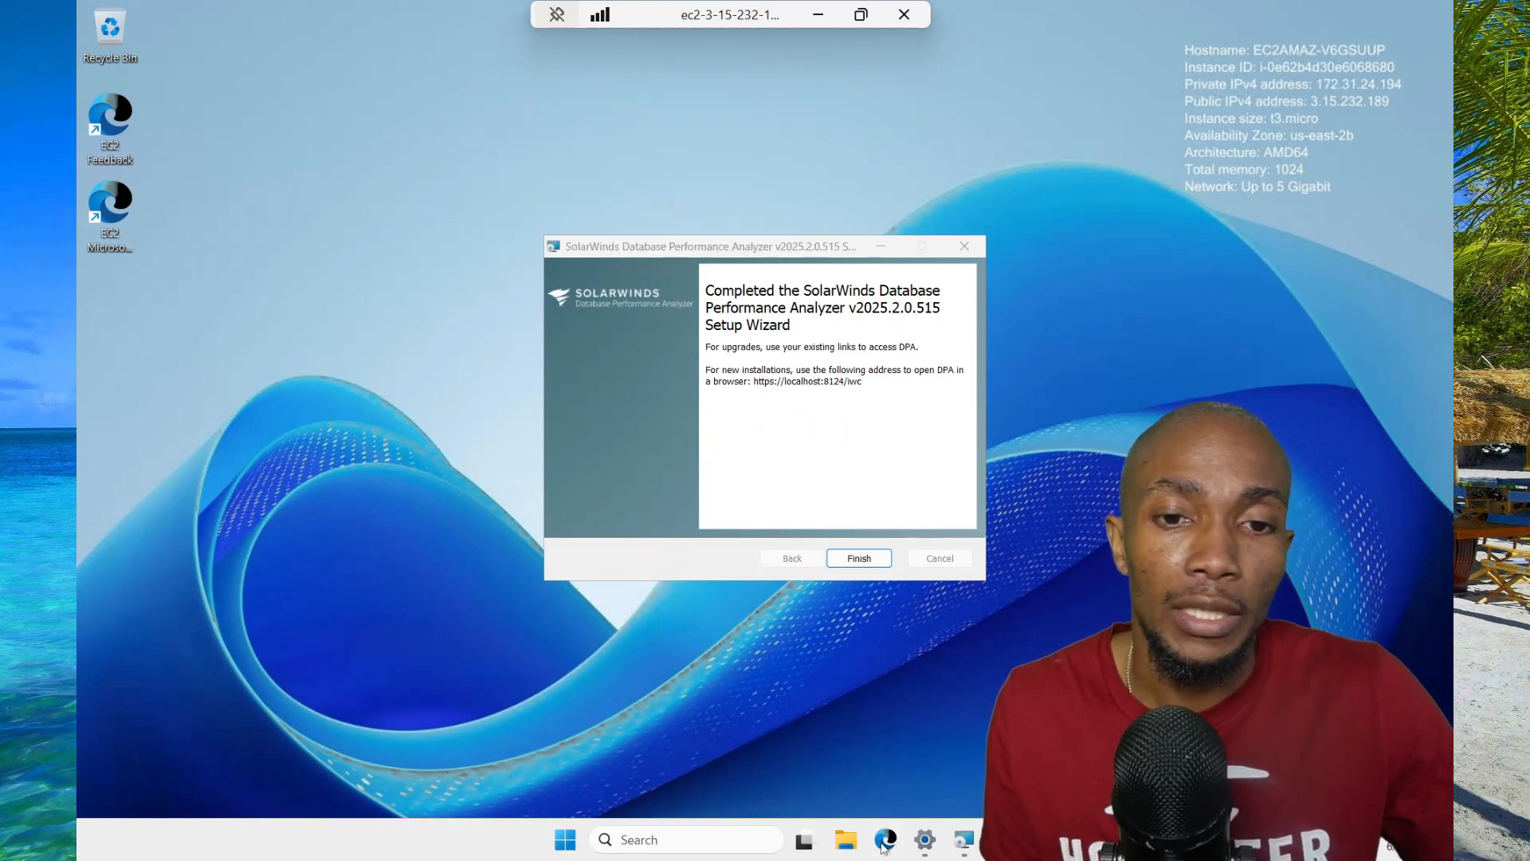
{"action": "left_click", "coordinate": [348, 50]}
{"action": "type", "text": "https:localhost:8144/iwc"}
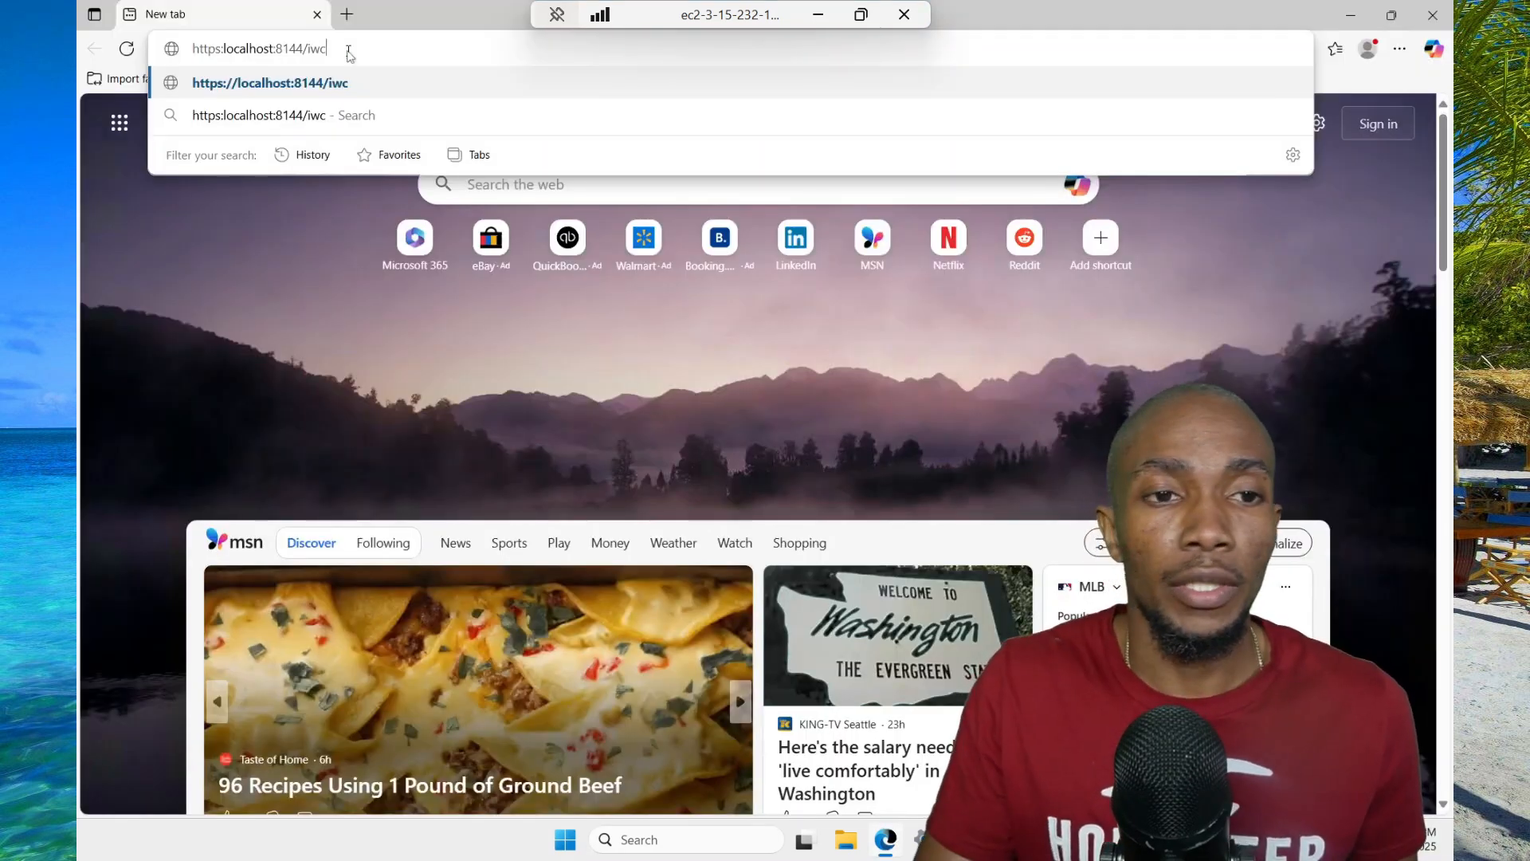
{"action": "key", "text": "Return"}
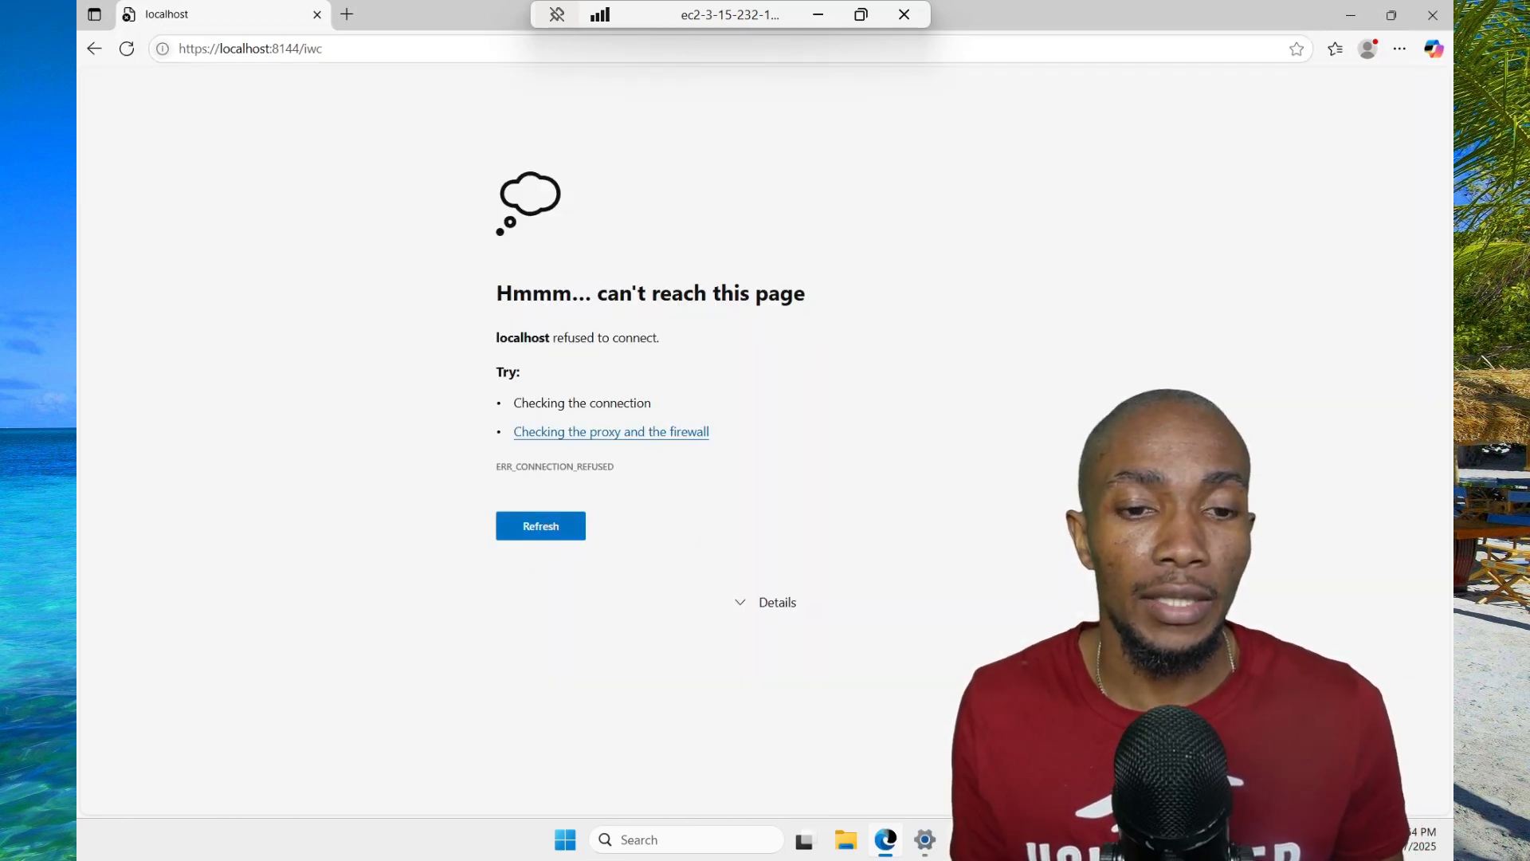
Step: Finish the completed Database Performance Analyzer setup wizard
{"action": "mouse_move", "coordinate": [964, 839]}
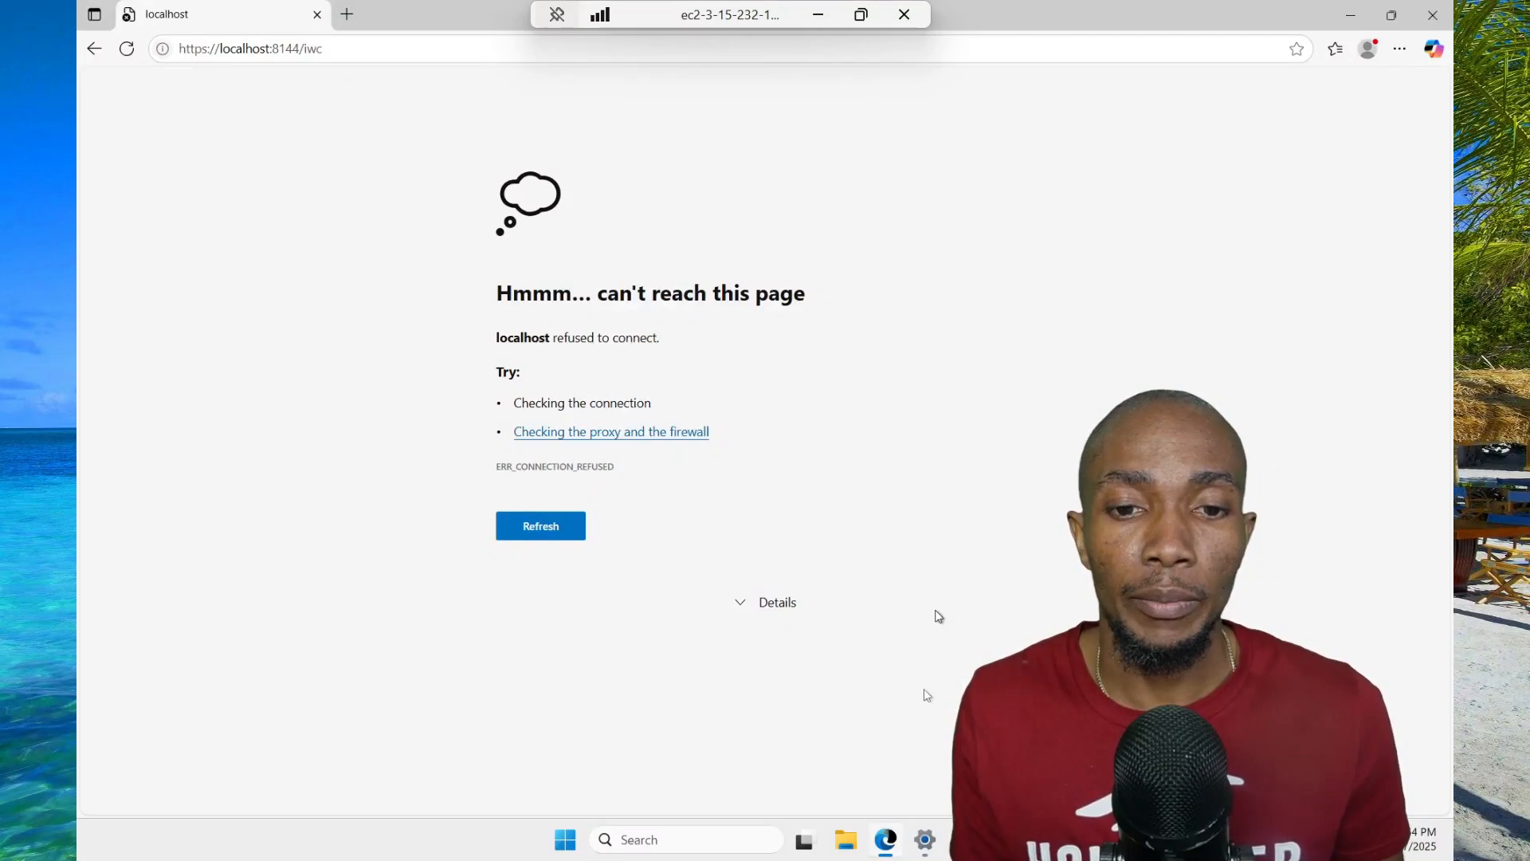
{"action": "left_click", "coordinate": [956, 839]}
{"action": "left_click", "coordinate": [860, 557]}
{"action": "left_click", "coordinate": [128, 49]}
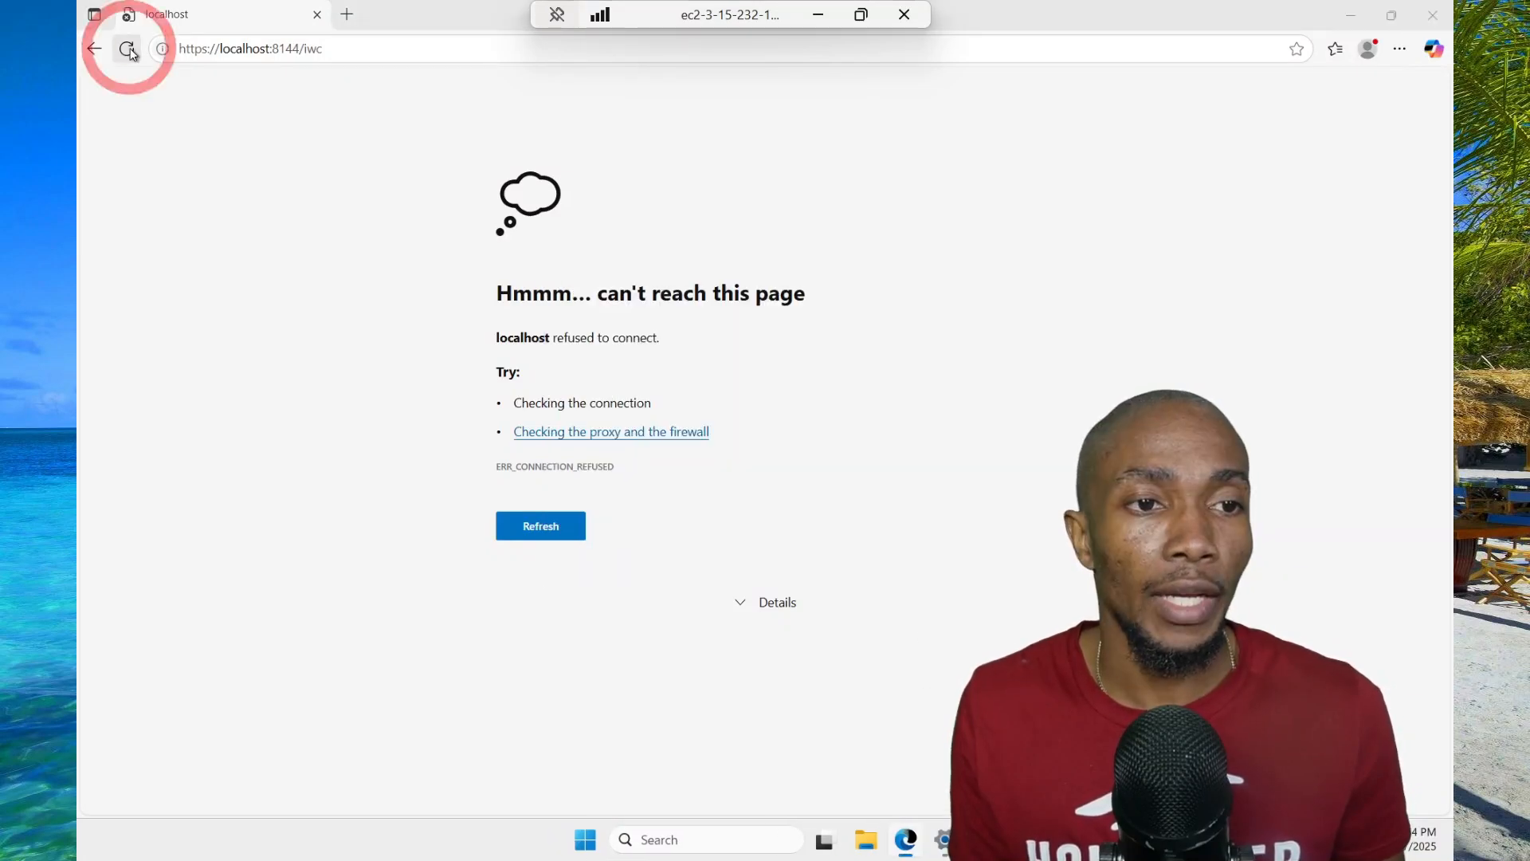
{"action": "left_click", "coordinate": [128, 48]}
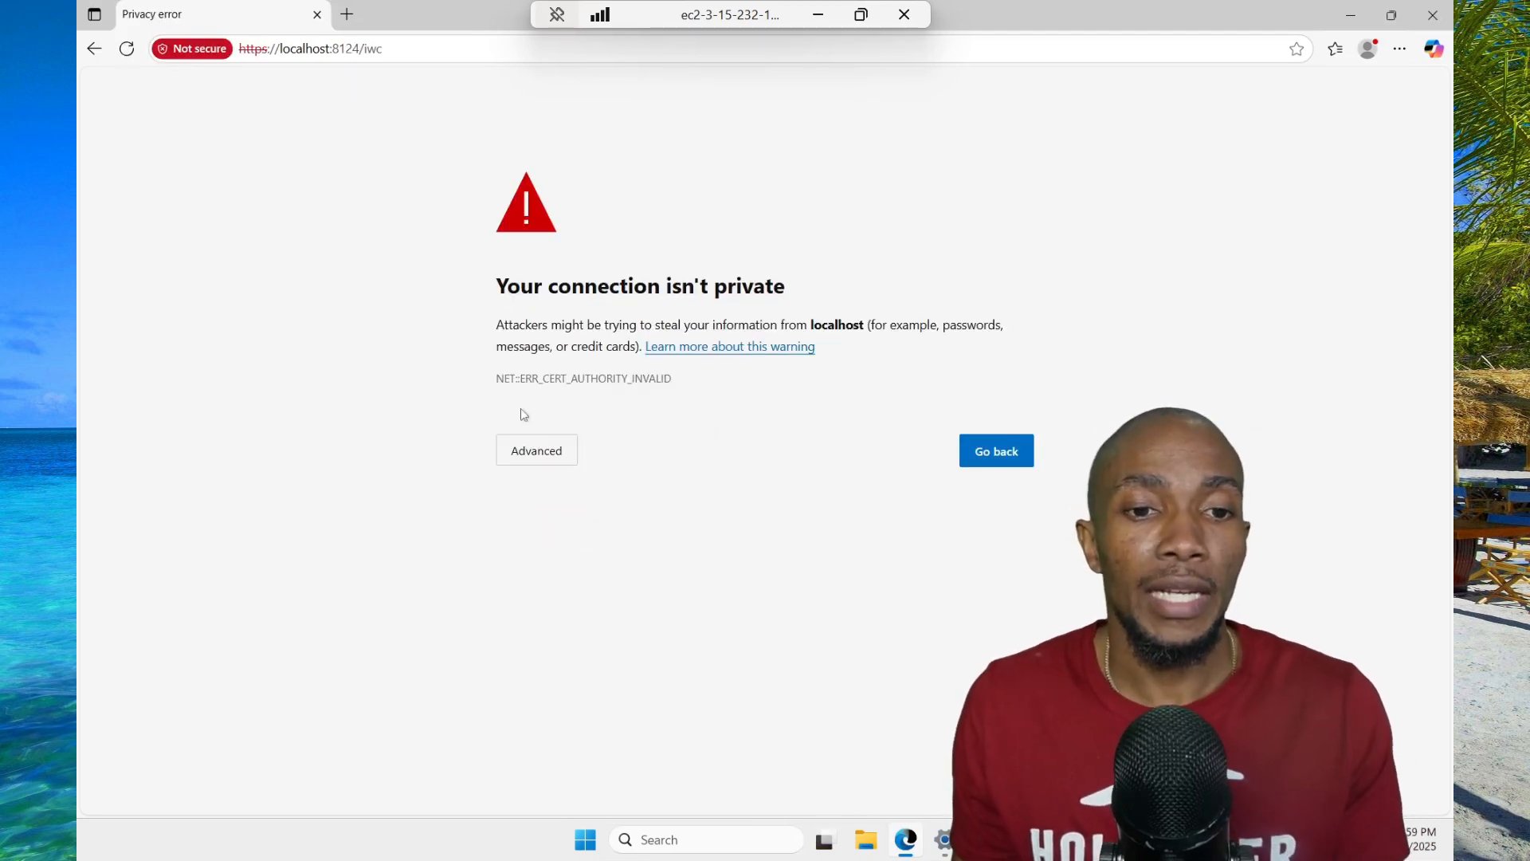
{"action": "left_click", "coordinate": [545, 452]}
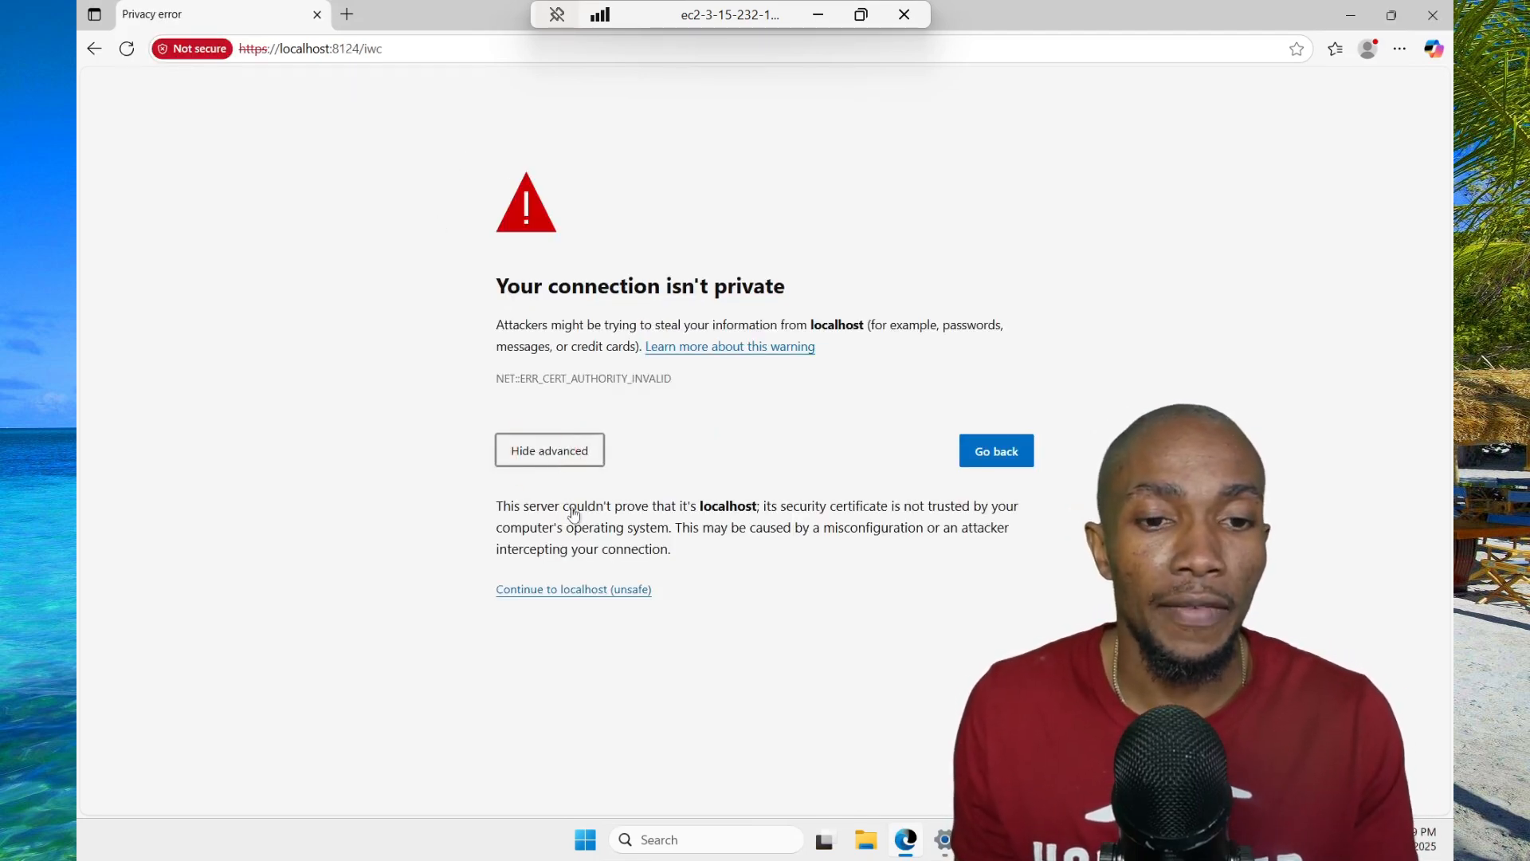
{"action": "left_click", "coordinate": [572, 591]}
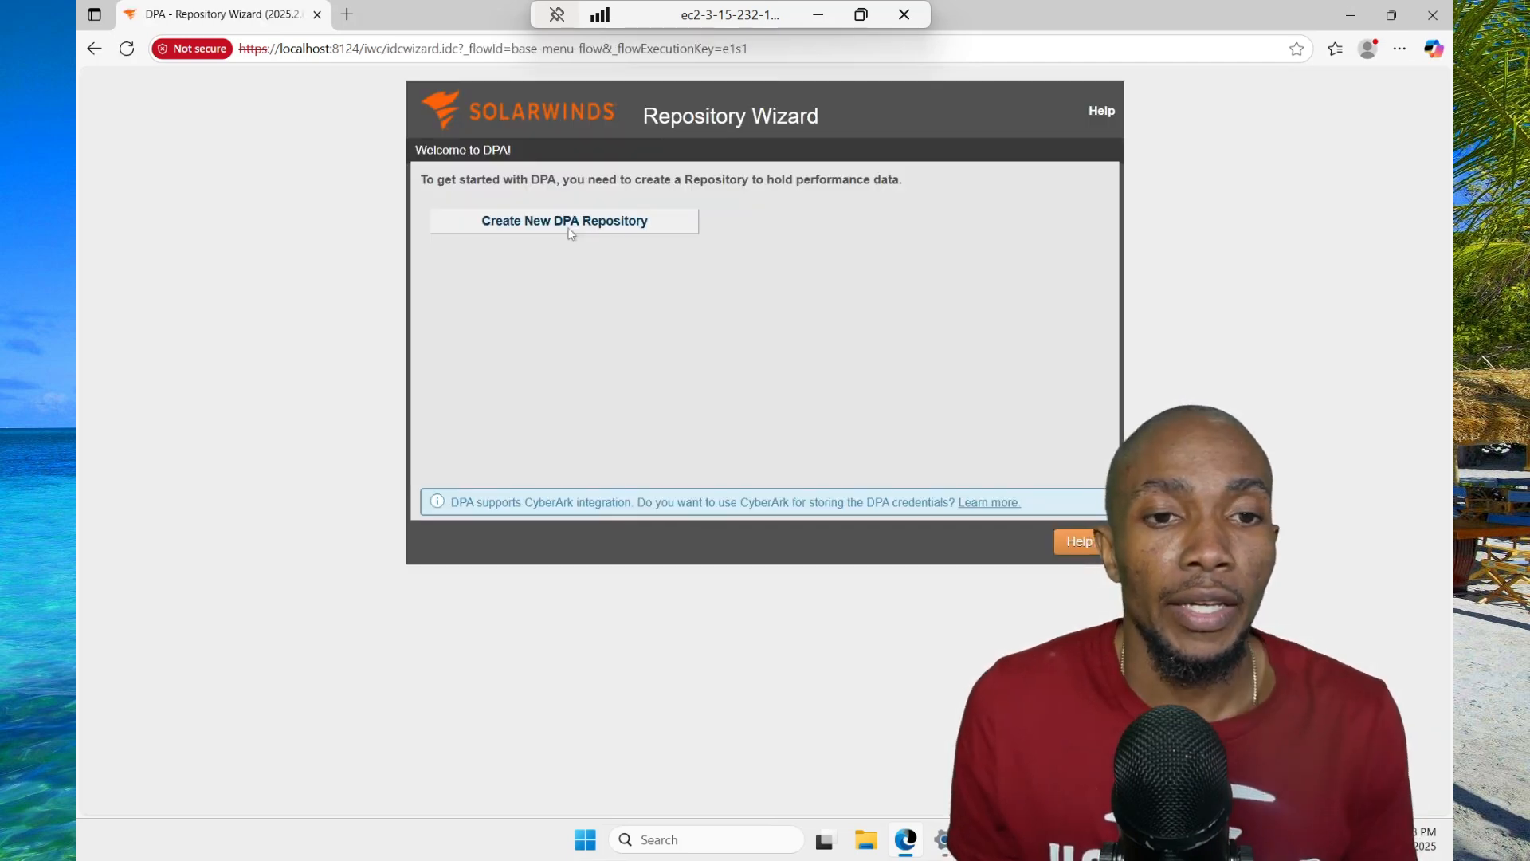
Step: Start a new DPA repository and choose Microsoft SQL Server as its database type
{"action": "left_click", "coordinate": [569, 230]}
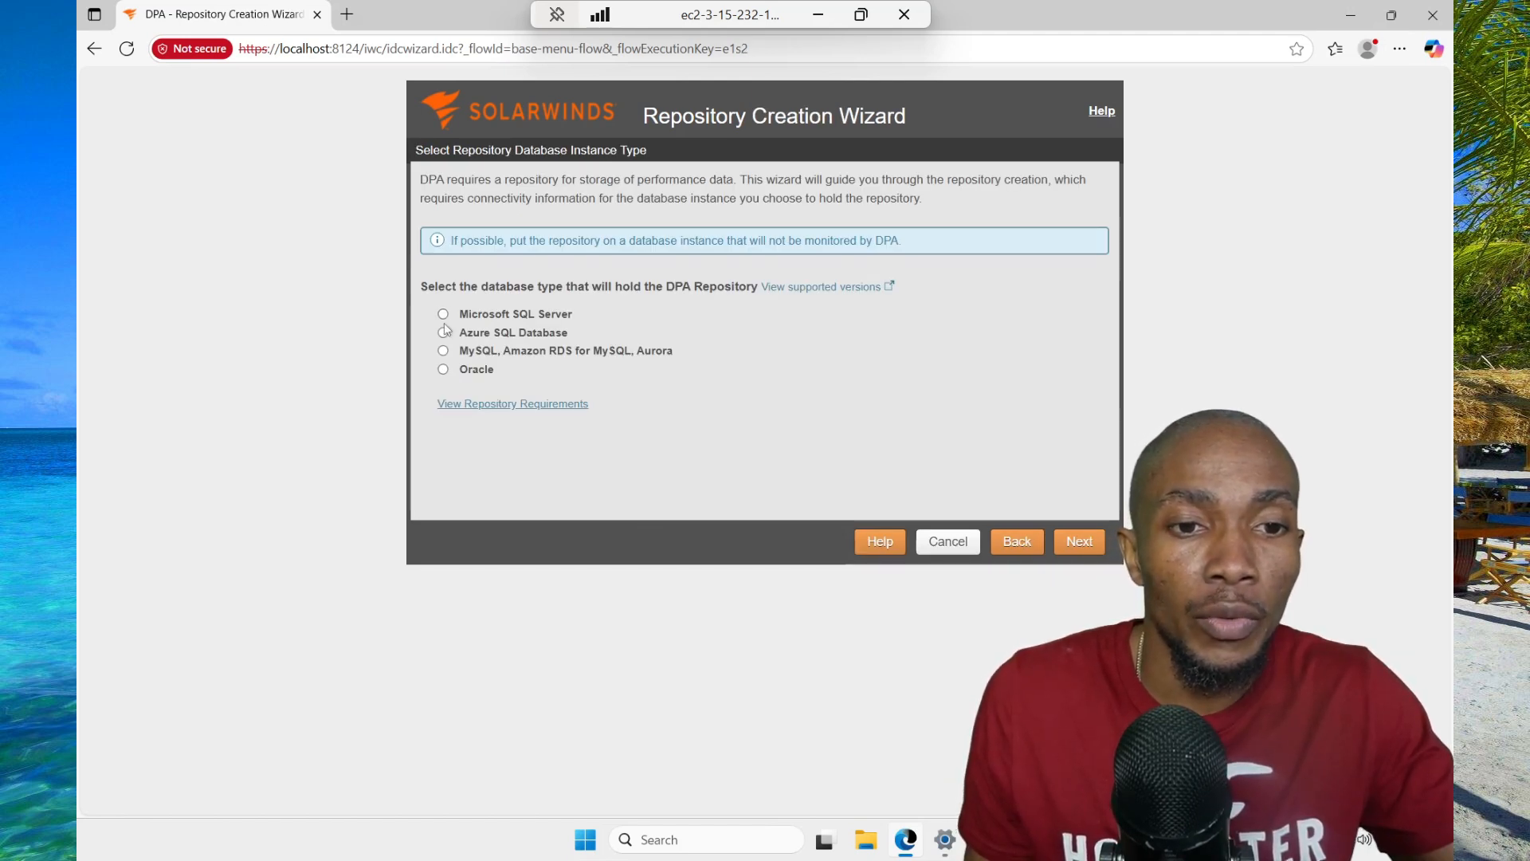
{"action": "left_click", "coordinate": [443, 314]}
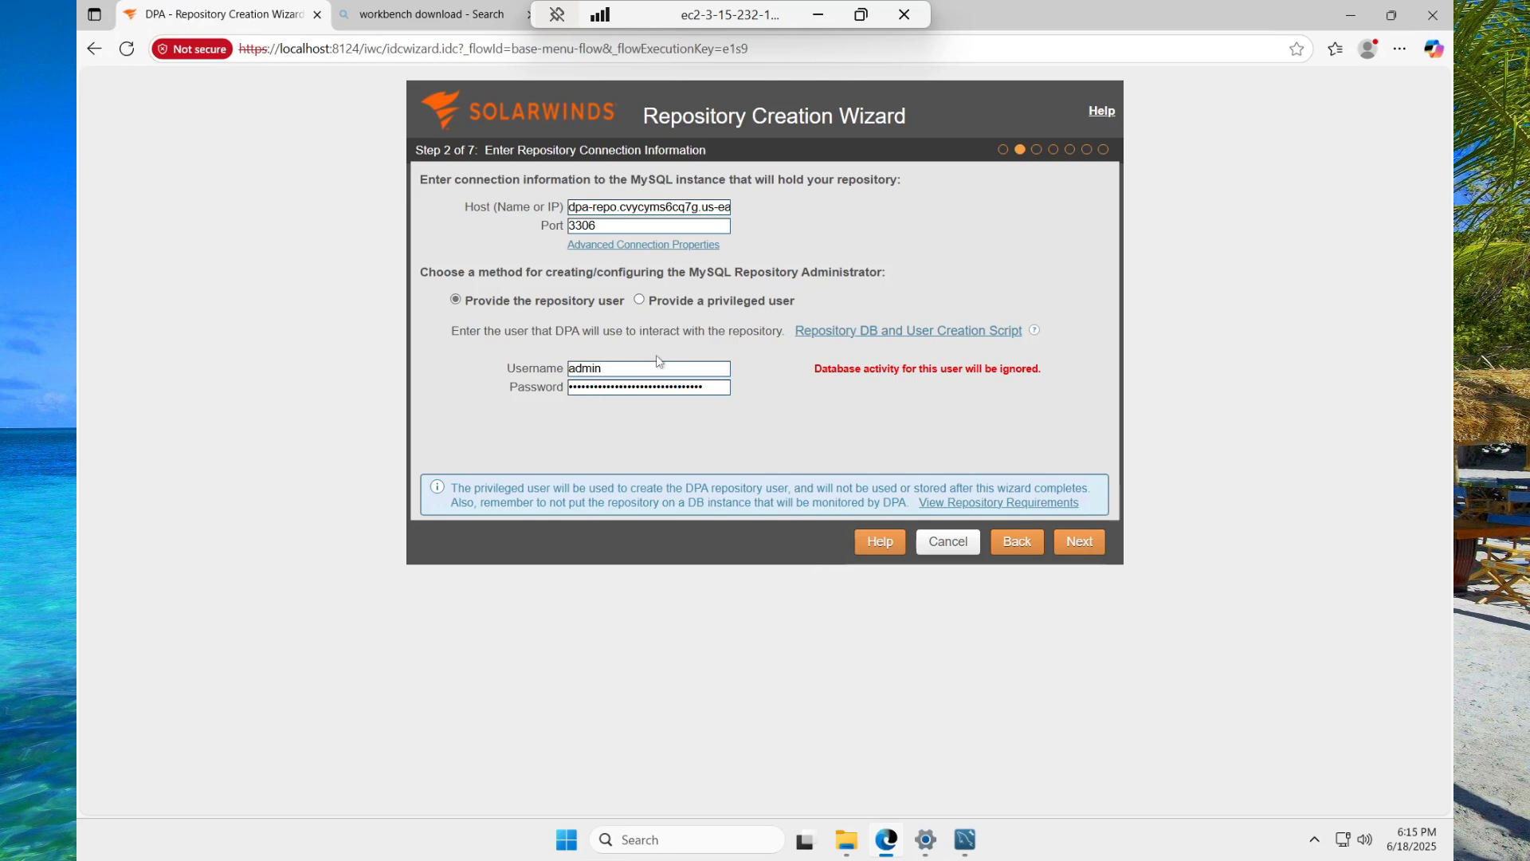
Step: Create the MySQL repository in the DPA database, keeping the entered connection and contact information
{"action": "left_click", "coordinate": [1079, 542]}
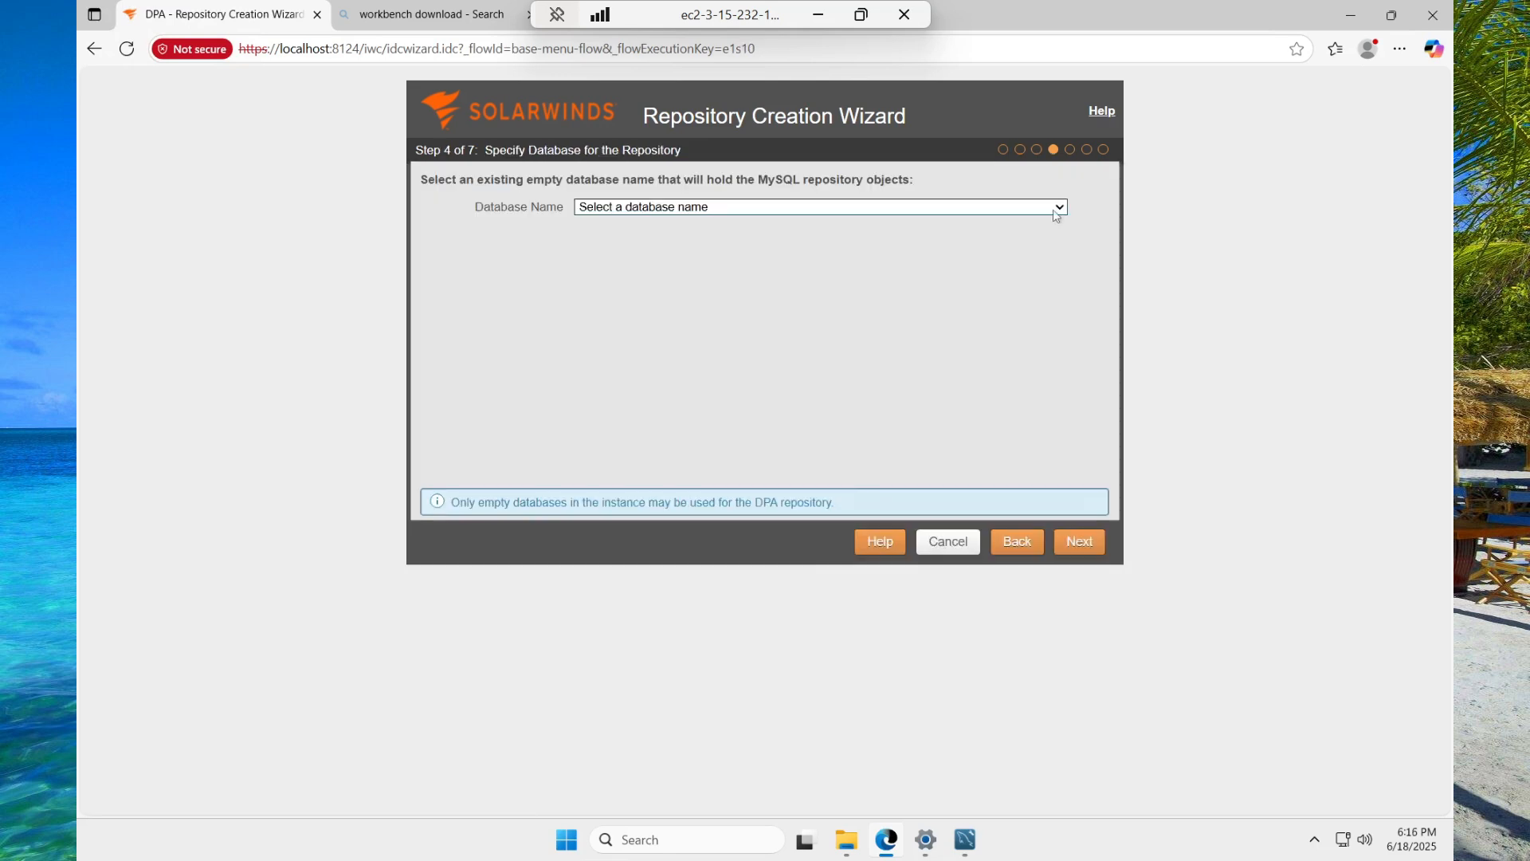
{"action": "left_click", "coordinate": [1010, 210]}
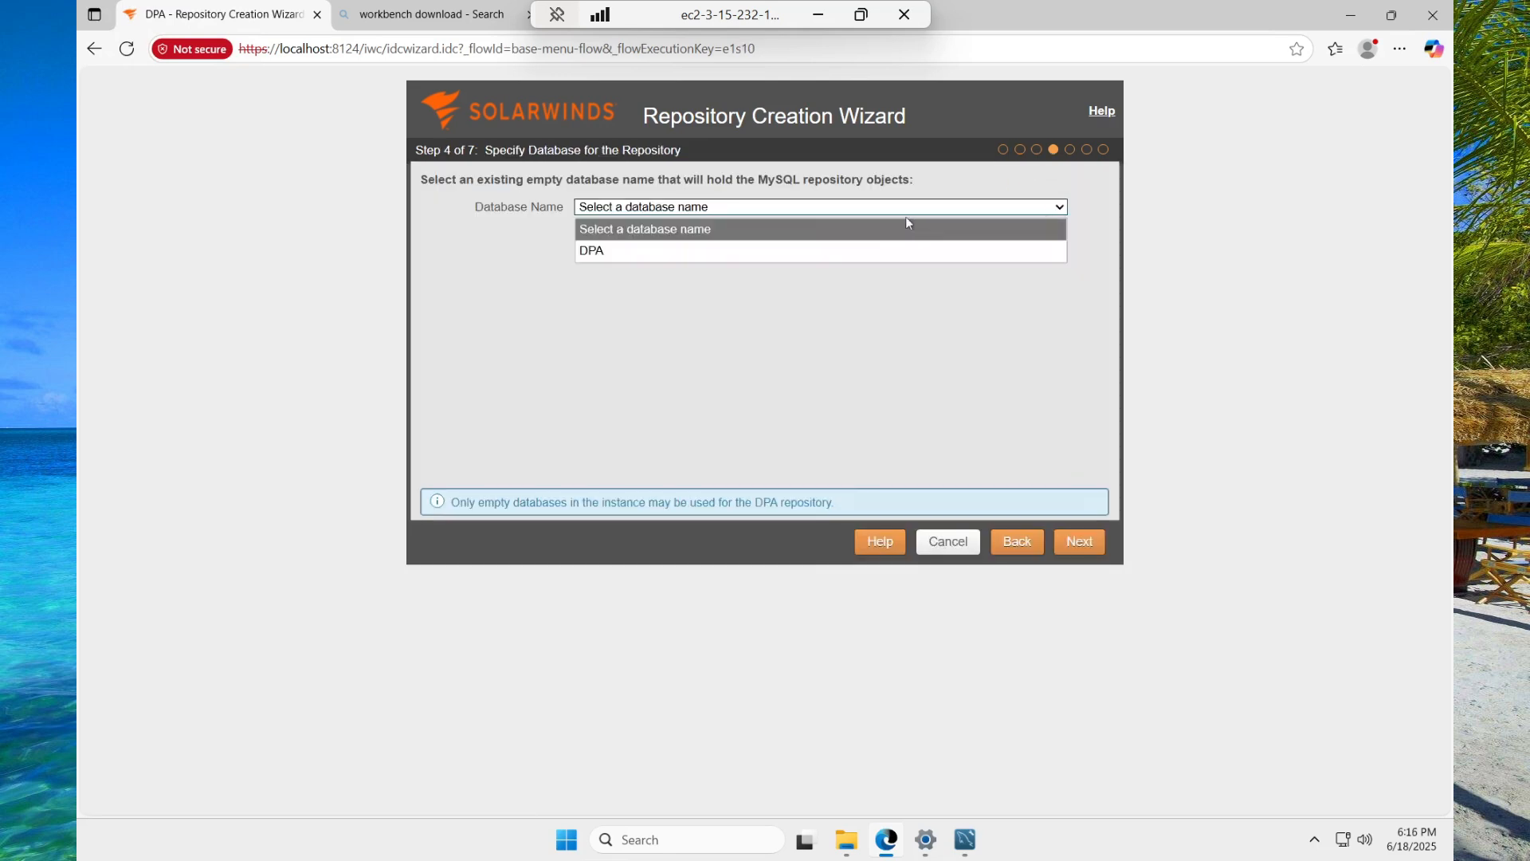
{"action": "left_click", "coordinate": [612, 252]}
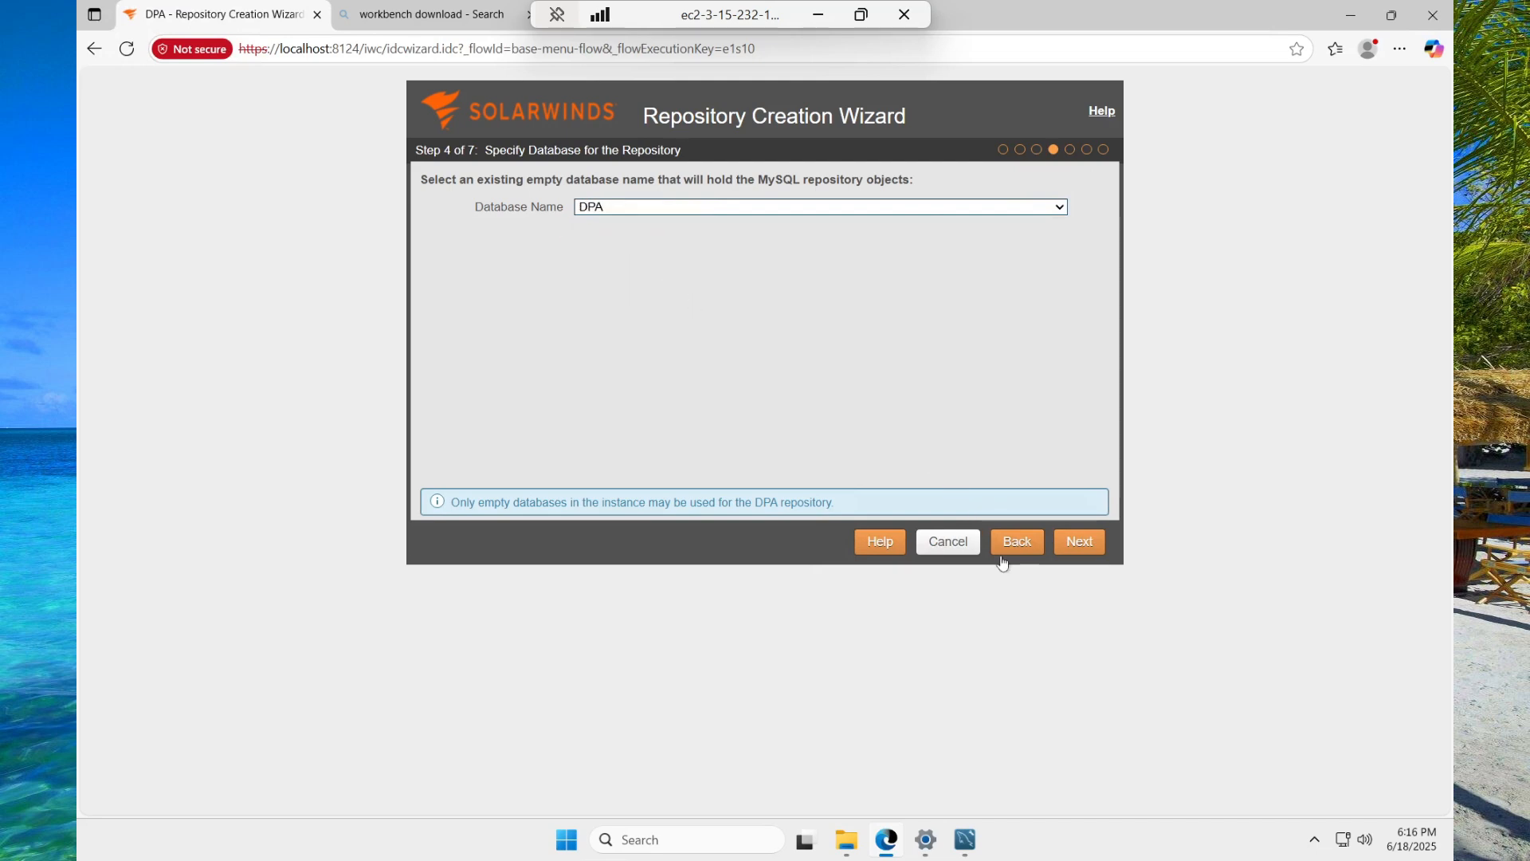
{"action": "left_click", "coordinate": [1080, 541]}
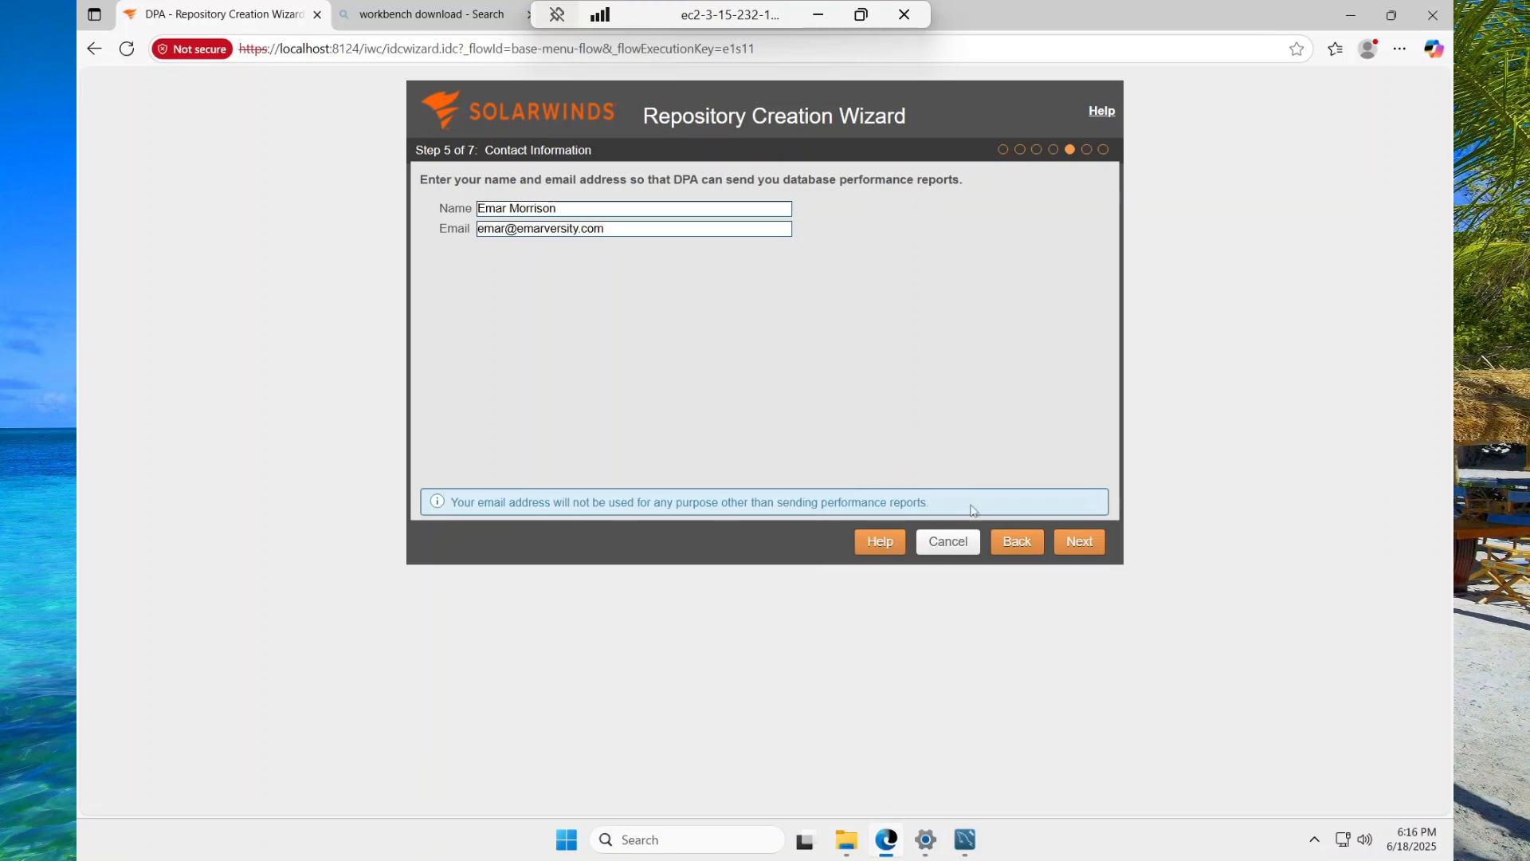
{"action": "left_click", "coordinate": [1071, 547]}
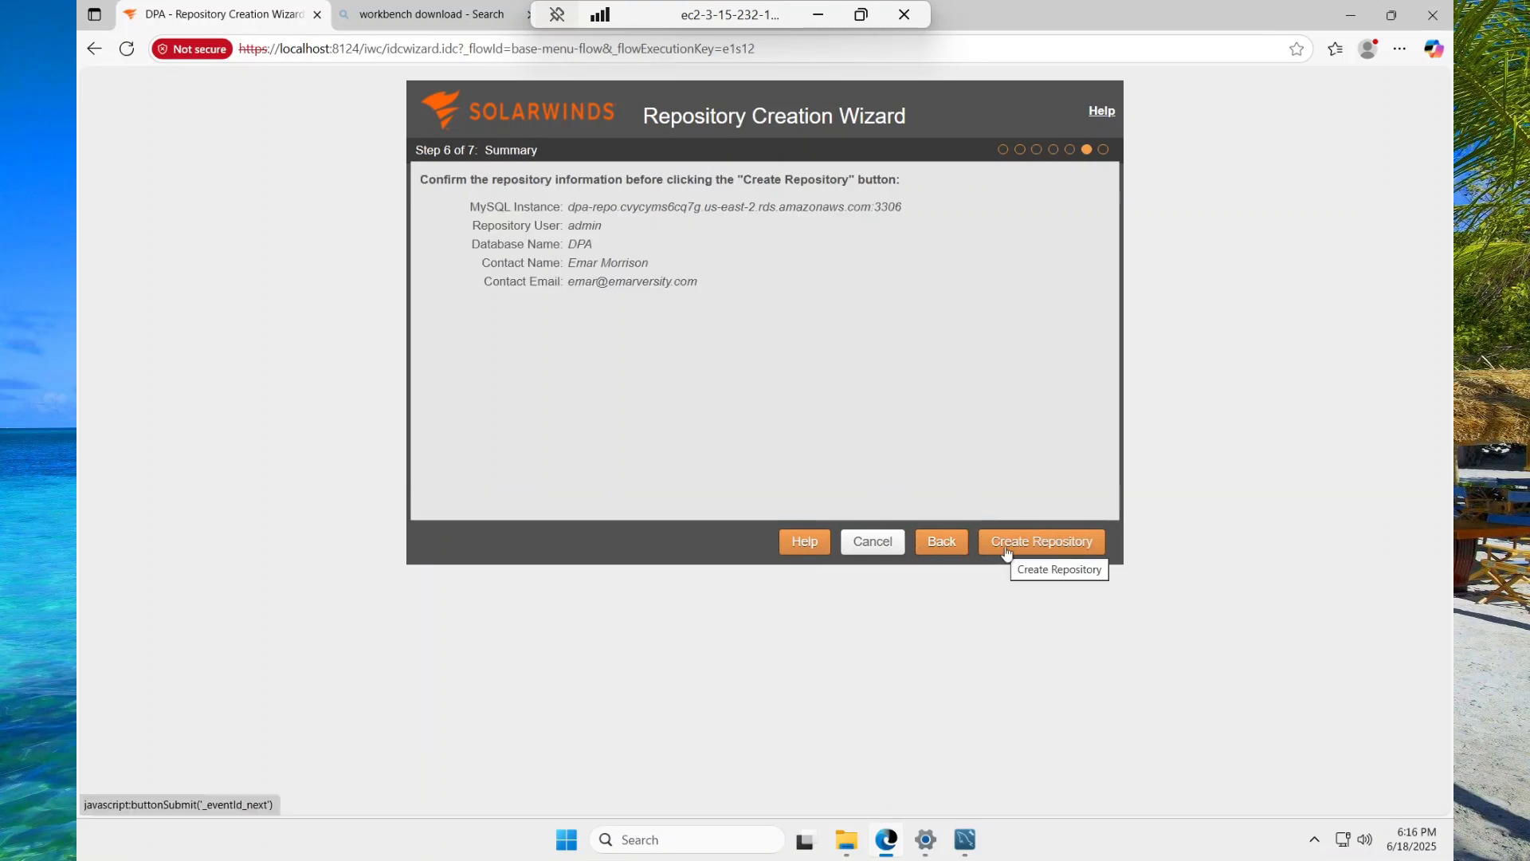
{"action": "left_click", "coordinate": [1006, 543]}
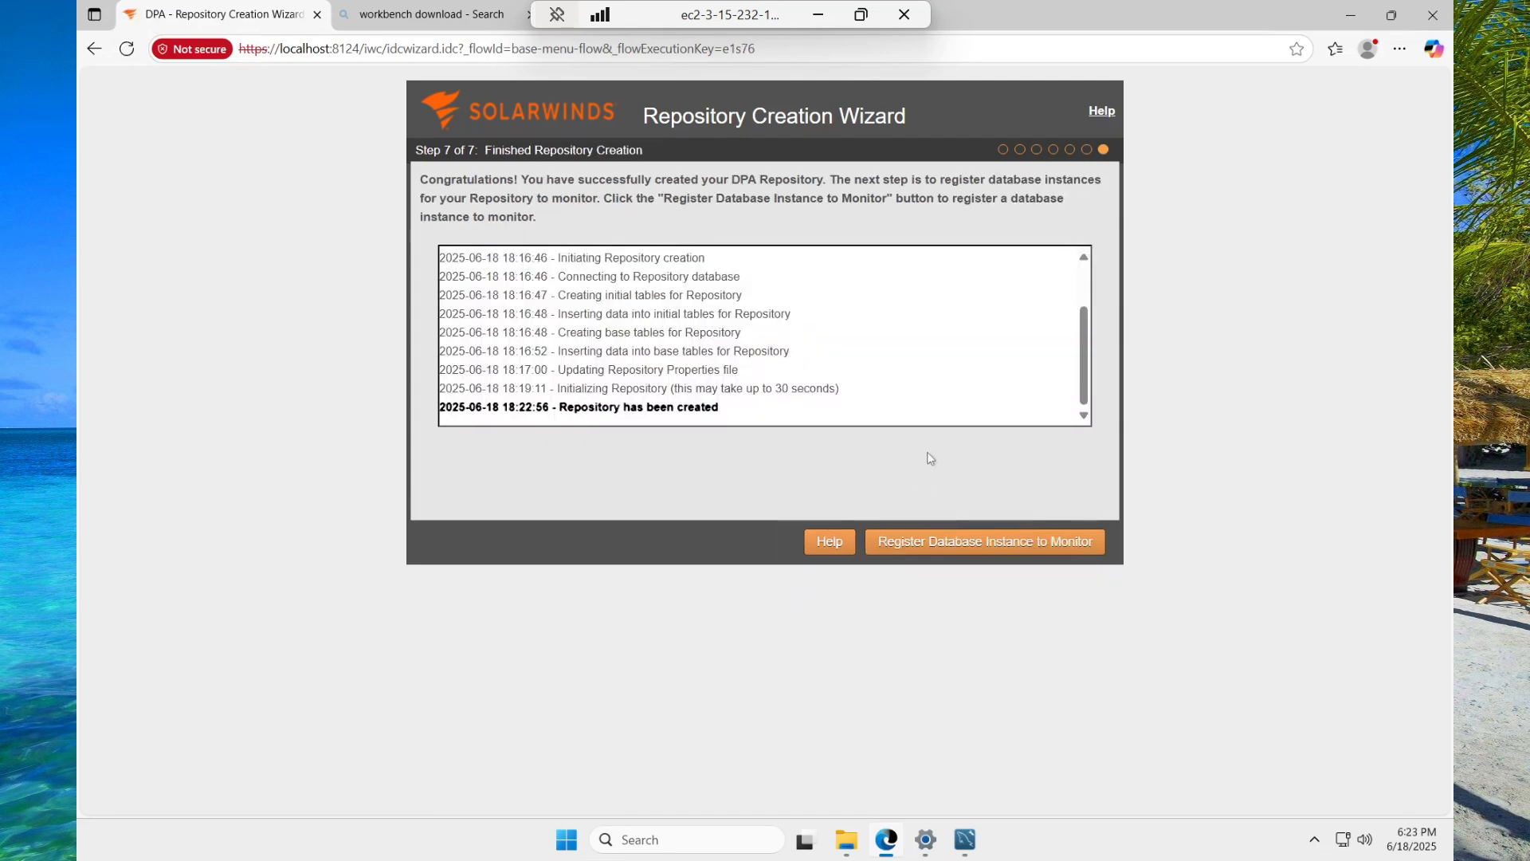
Step: Start registering a self-managed Microsoft SQL Server instance to monitor, with the monitoring user created manually
{"action": "left_click", "coordinate": [922, 547]}
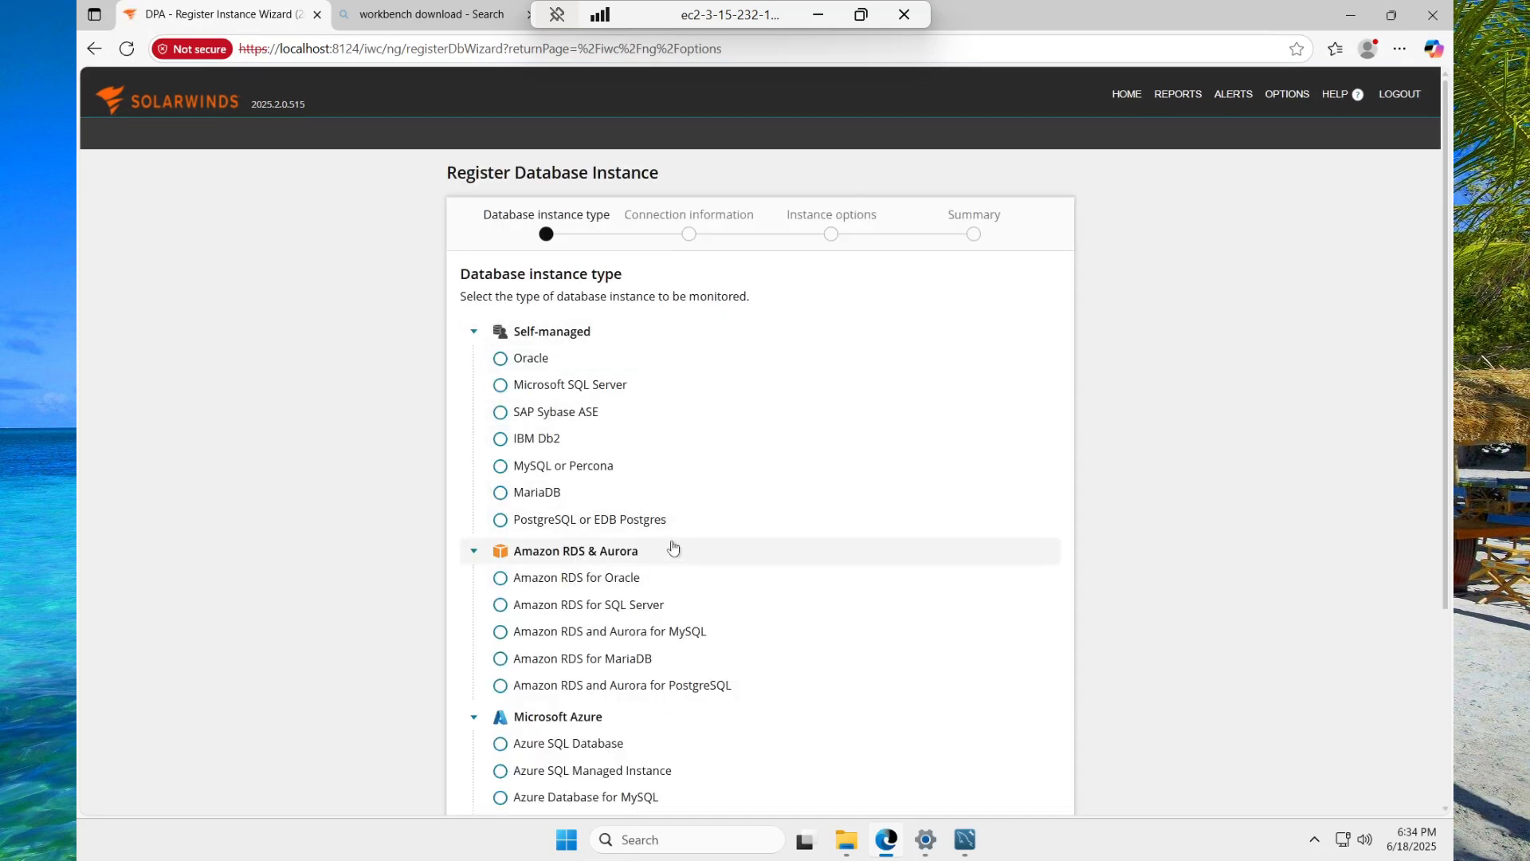
{"action": "scroll", "coordinate": [684, 535], "scroll_direction": "down", "scroll_amount": 2}
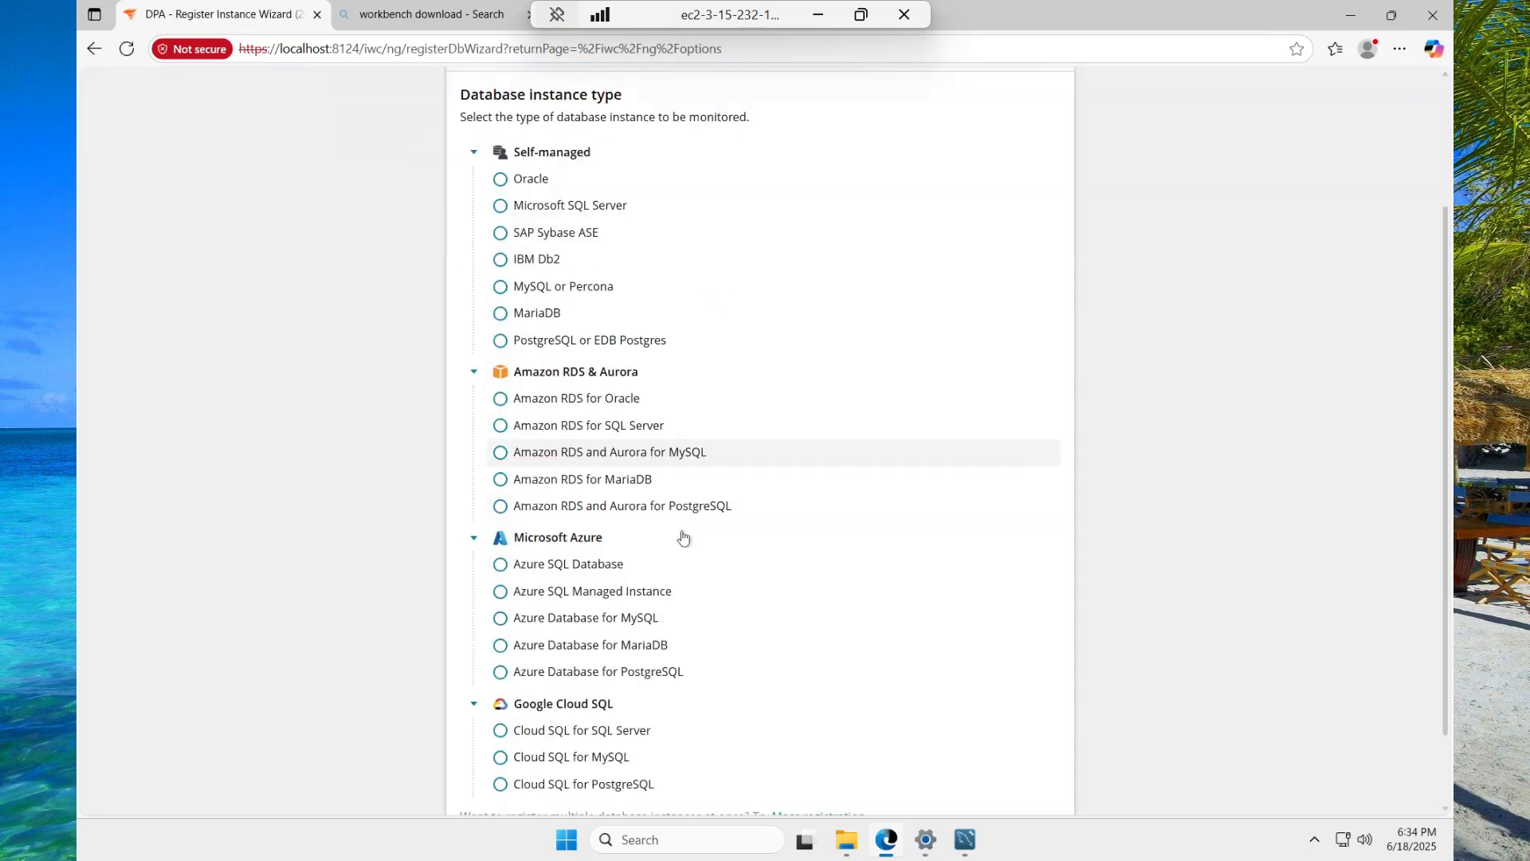
{"action": "left_click", "coordinate": [500, 208]}
{"action": "scroll", "coordinate": [946, 659], "scroll_direction": "down", "scroll_amount": 3}
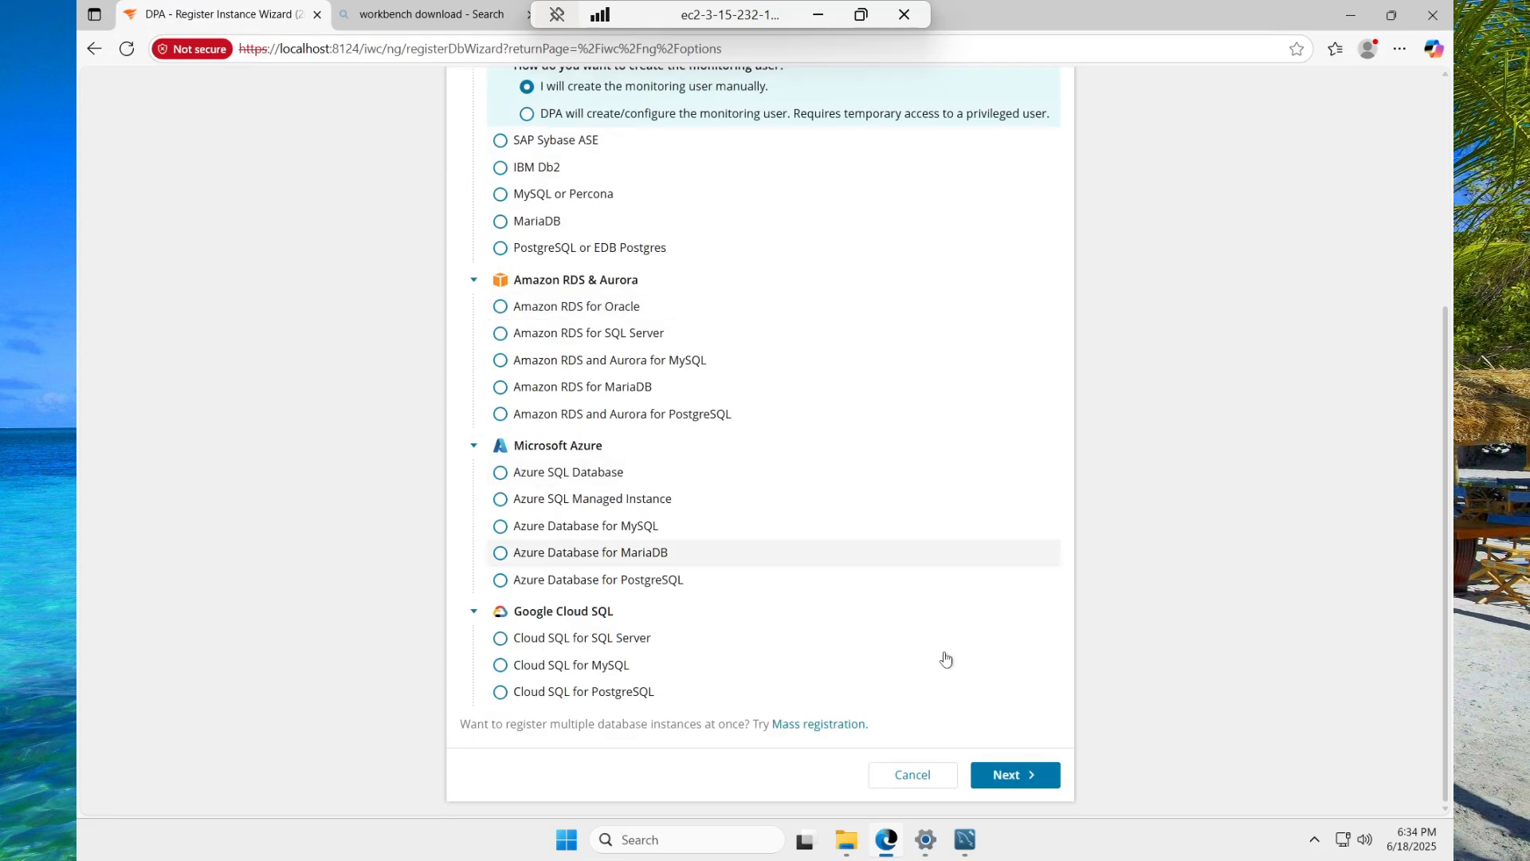
{"action": "left_click", "coordinate": [996, 776]}
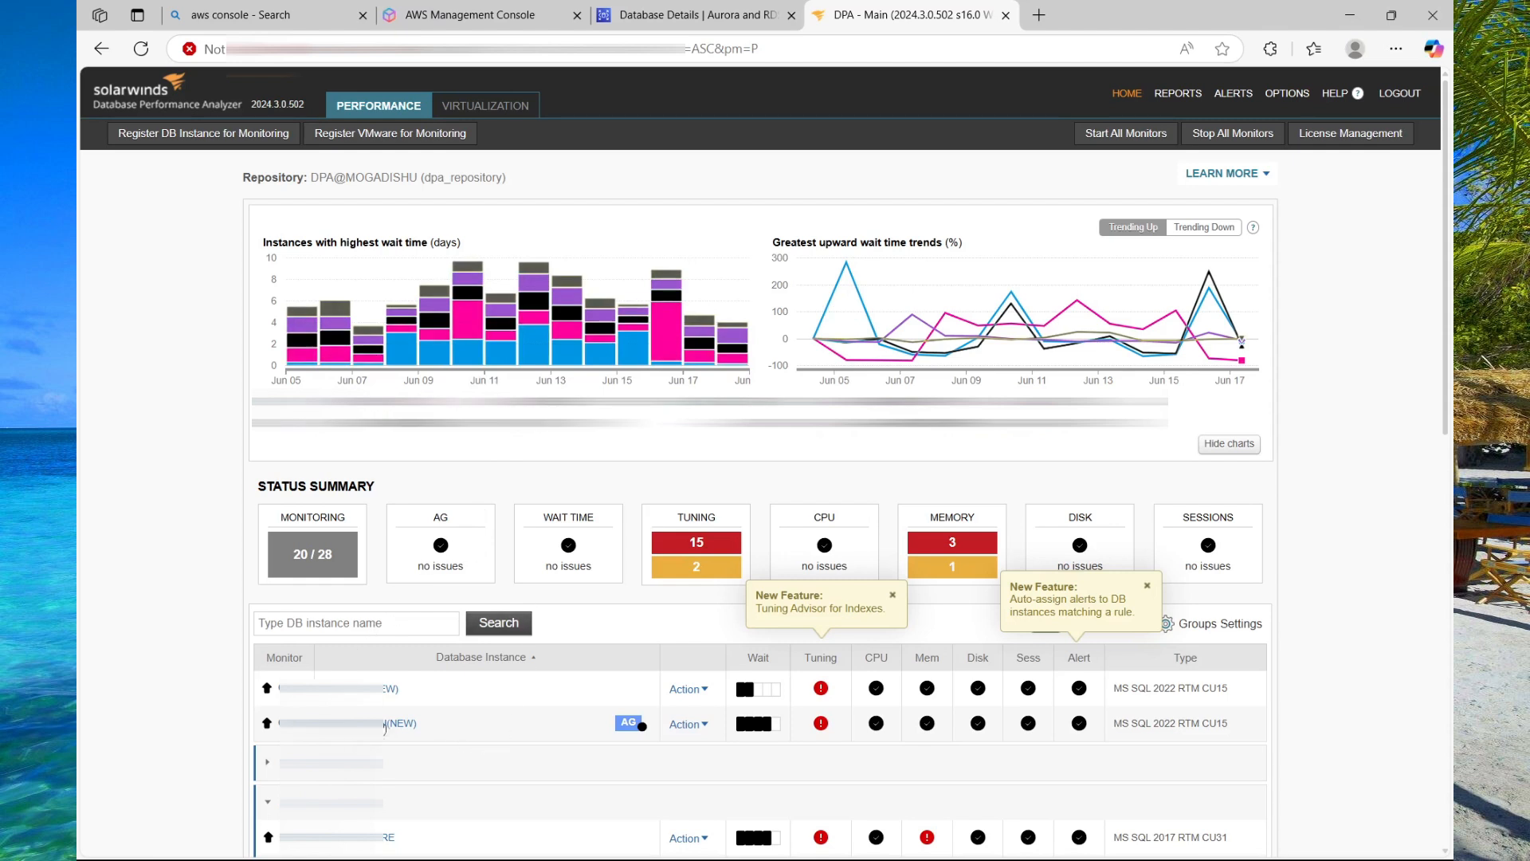
Step: Open the performance trends of the ROADTOWN(NEW) database instance
{"action": "left_click", "coordinate": [401, 723]}
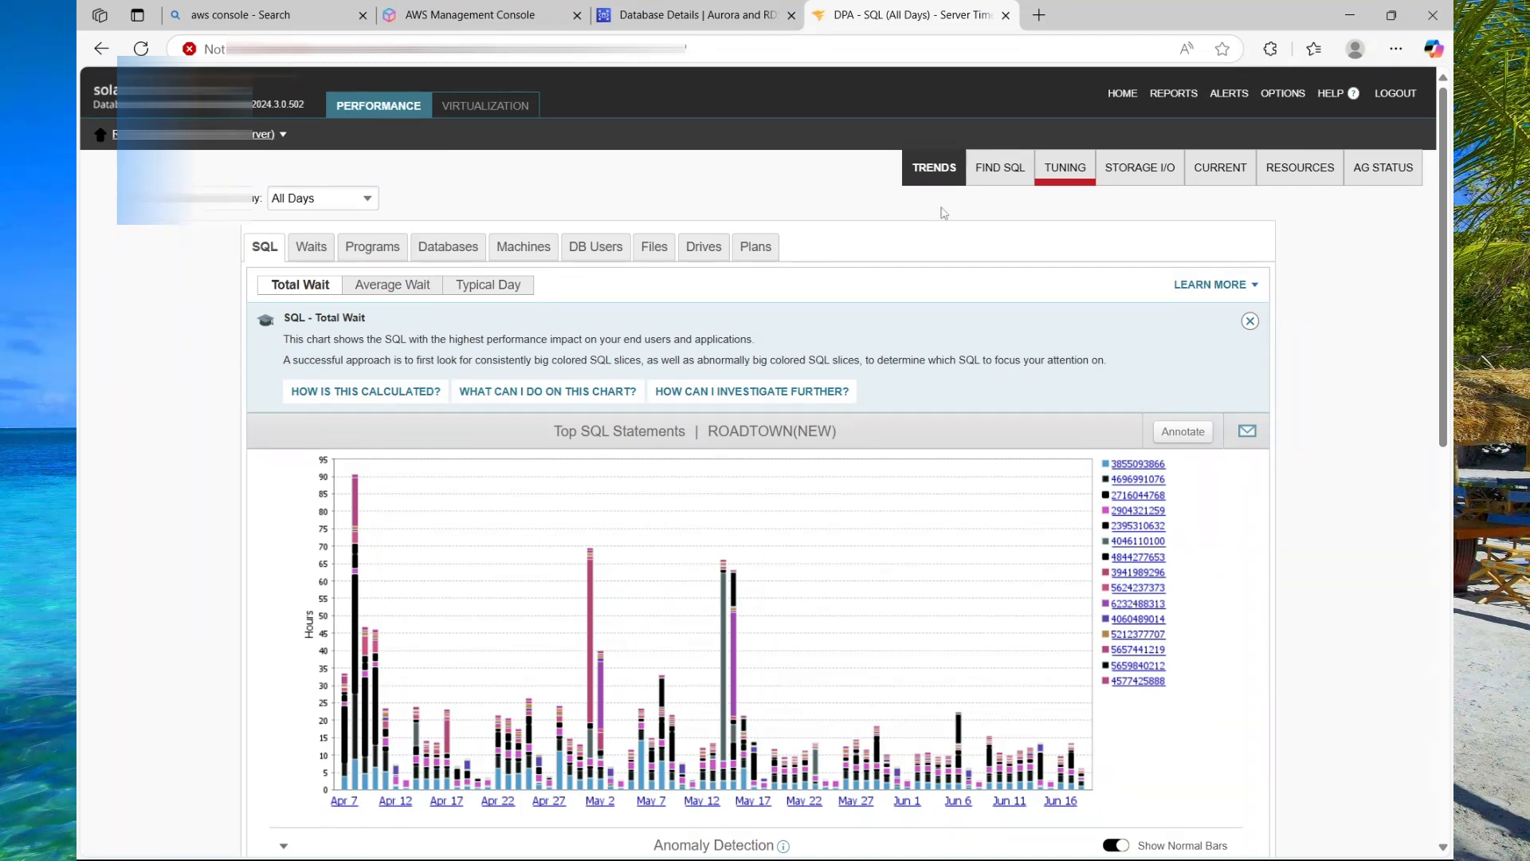
Step: View the instance's current activity, including sessions and resources, and its session resource charts for the last hour
{"action": "left_click", "coordinate": [1227, 172]}
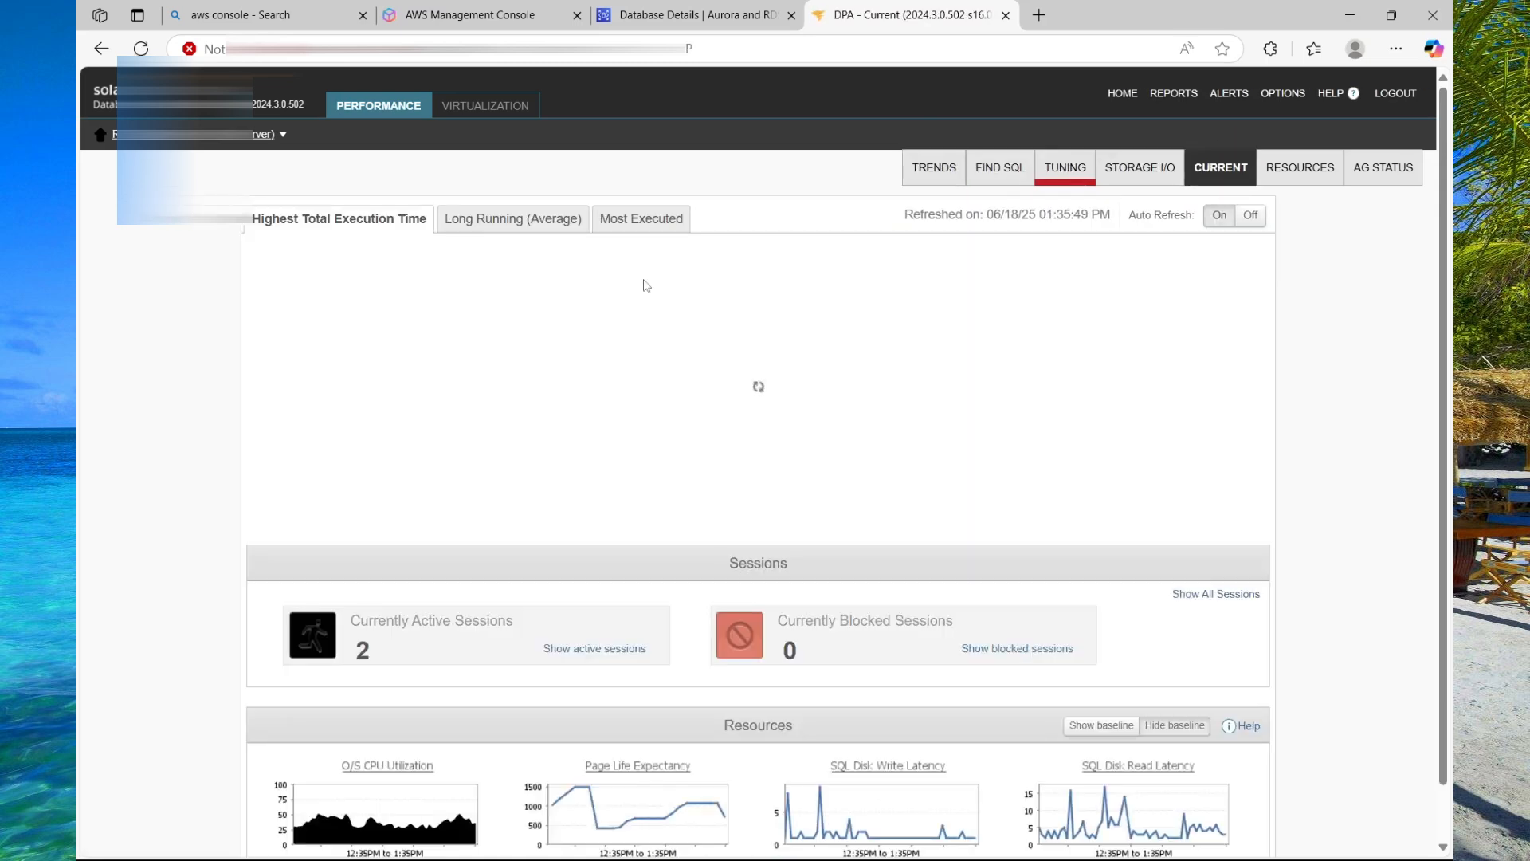
{"action": "scroll", "coordinate": [648, 285], "scroll_direction": "down", "scroll_amount": 1}
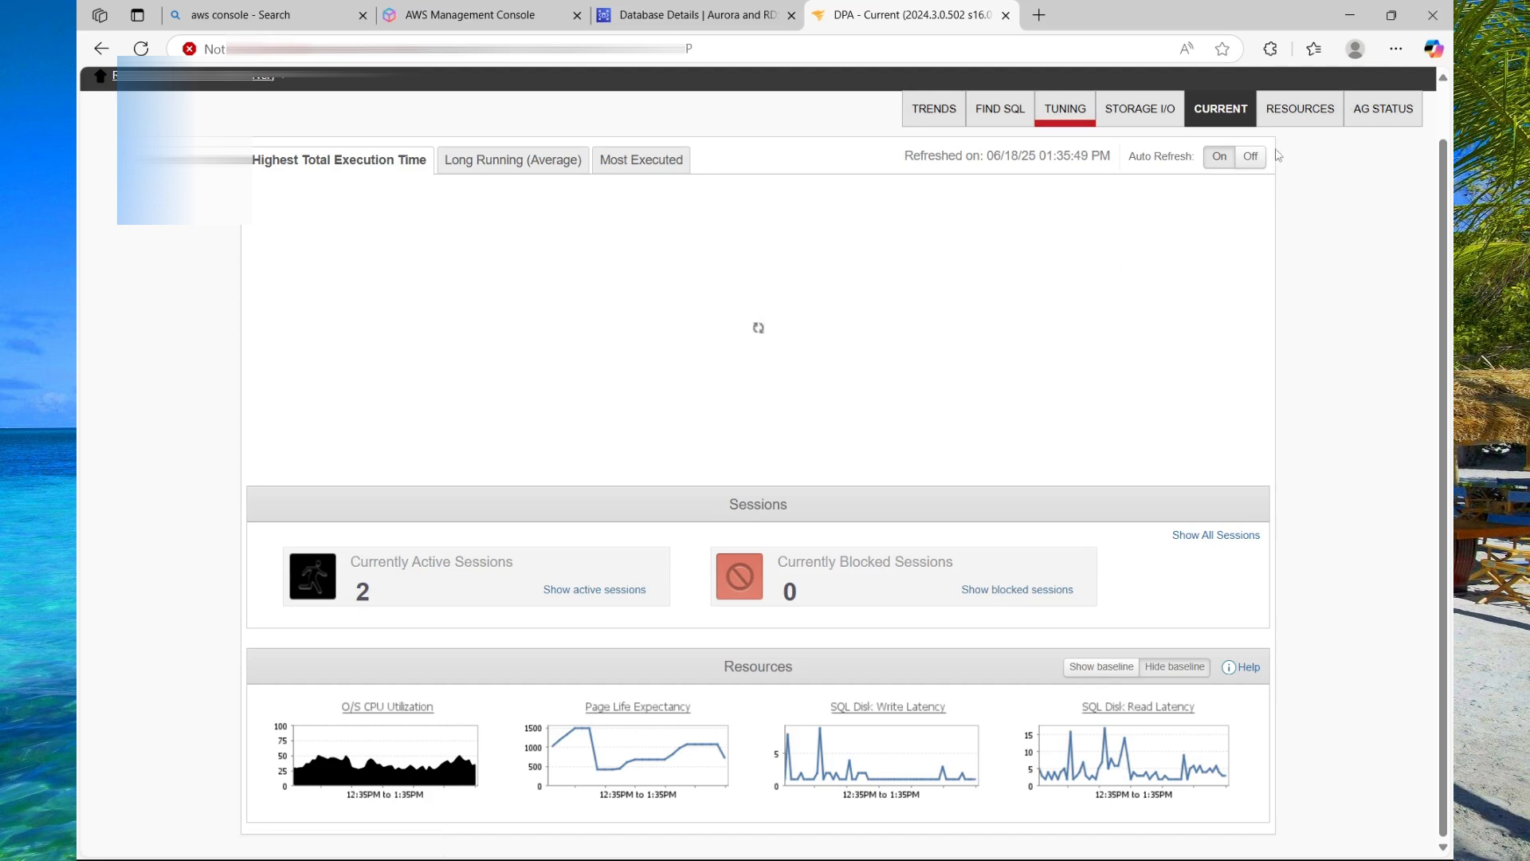
{"action": "left_click", "coordinate": [1294, 116]}
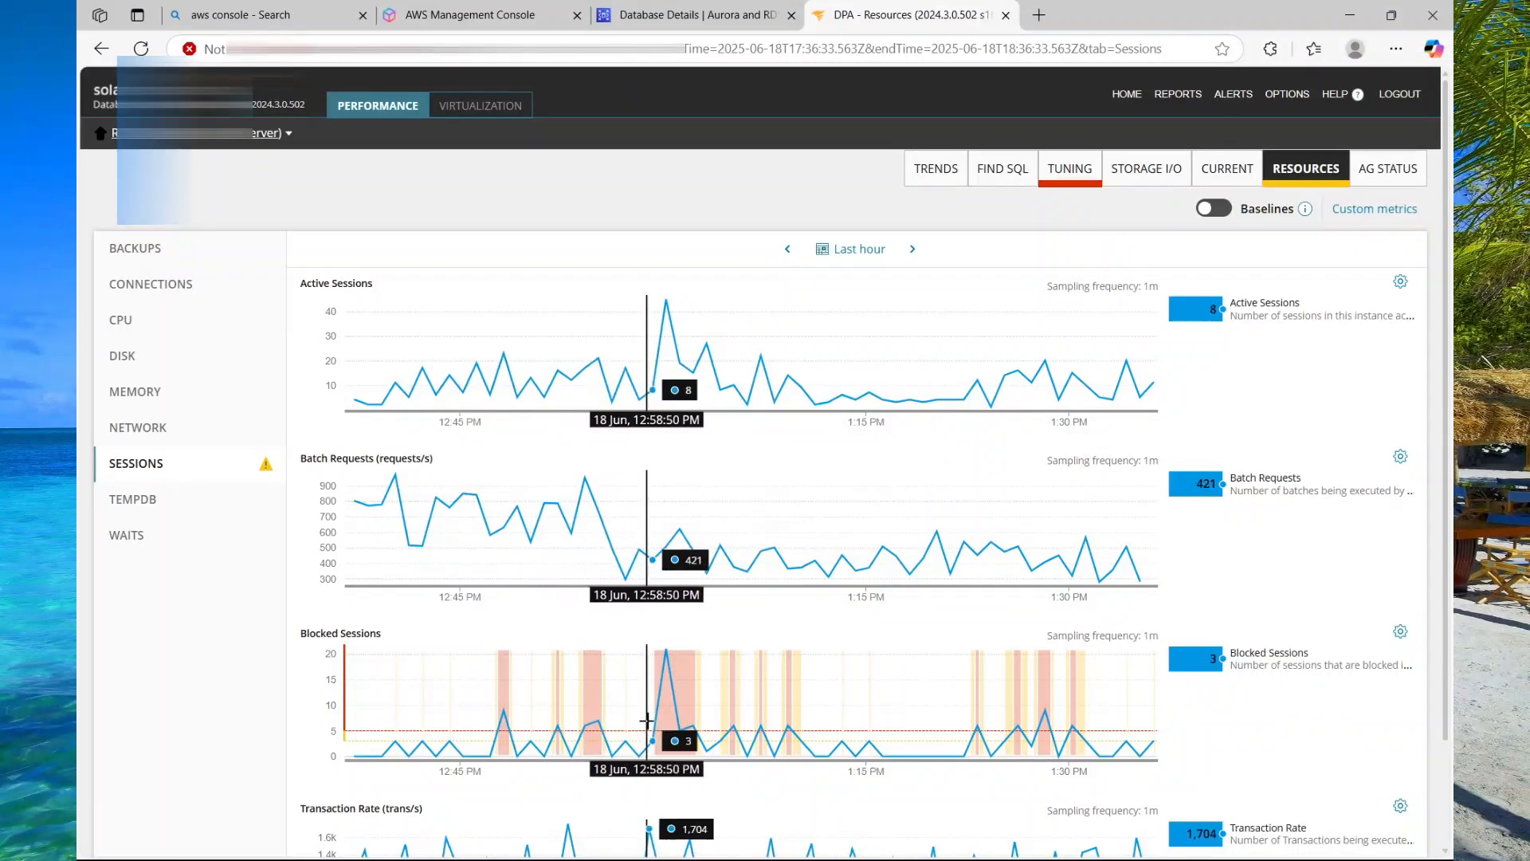
{"action": "scroll", "coordinate": [393, 814], "scroll_direction": "down", "scroll_amount": 2}
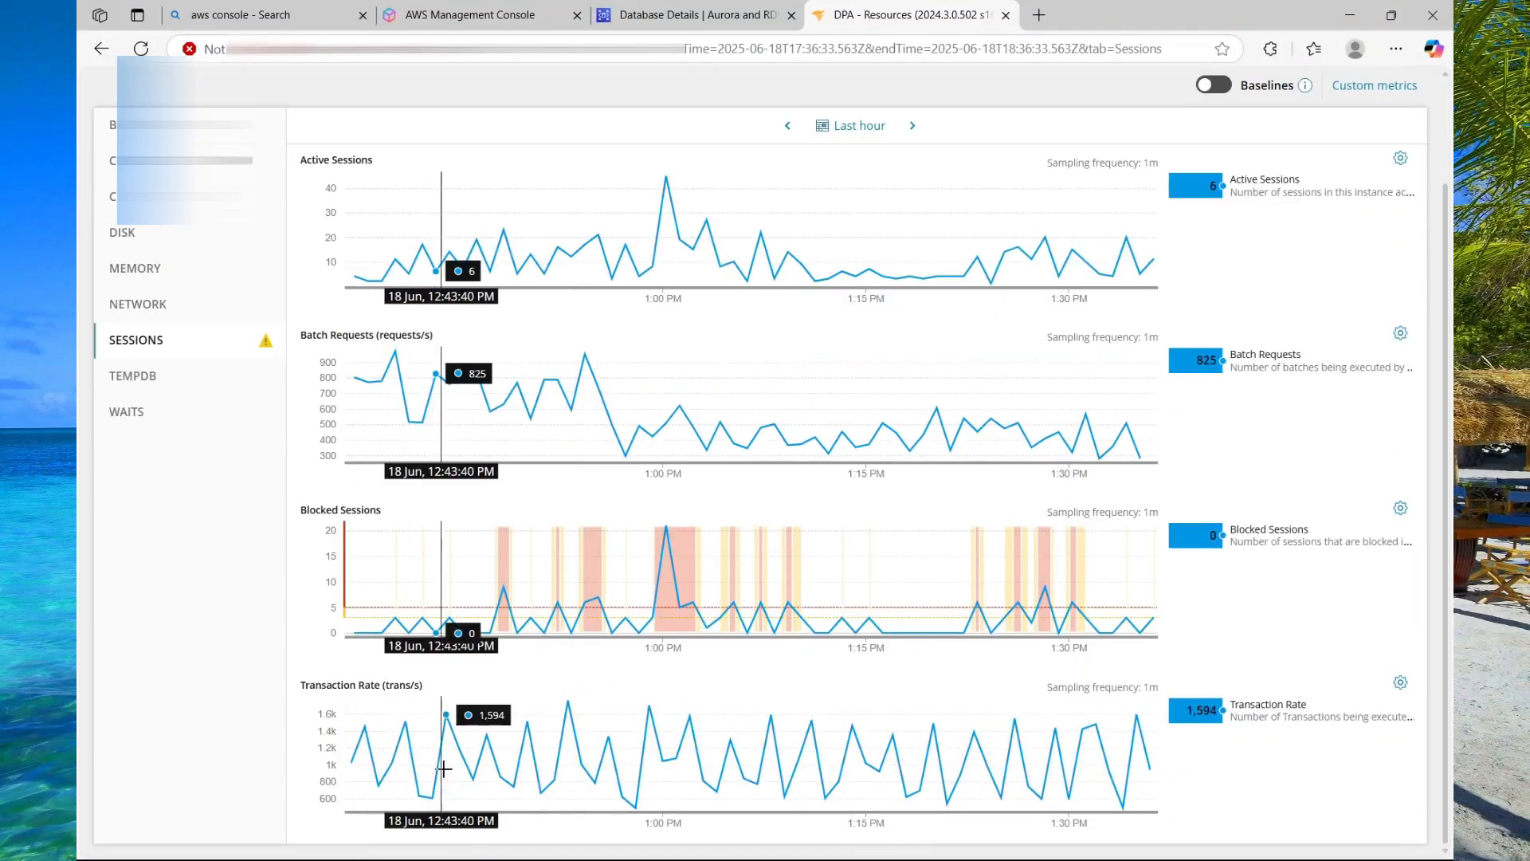
Step: Examine the instance's memory metrics for the last hour, from buffer cache and log flushes to memory utilization and page life expectancy
{"action": "left_click", "coordinate": [142, 276]}
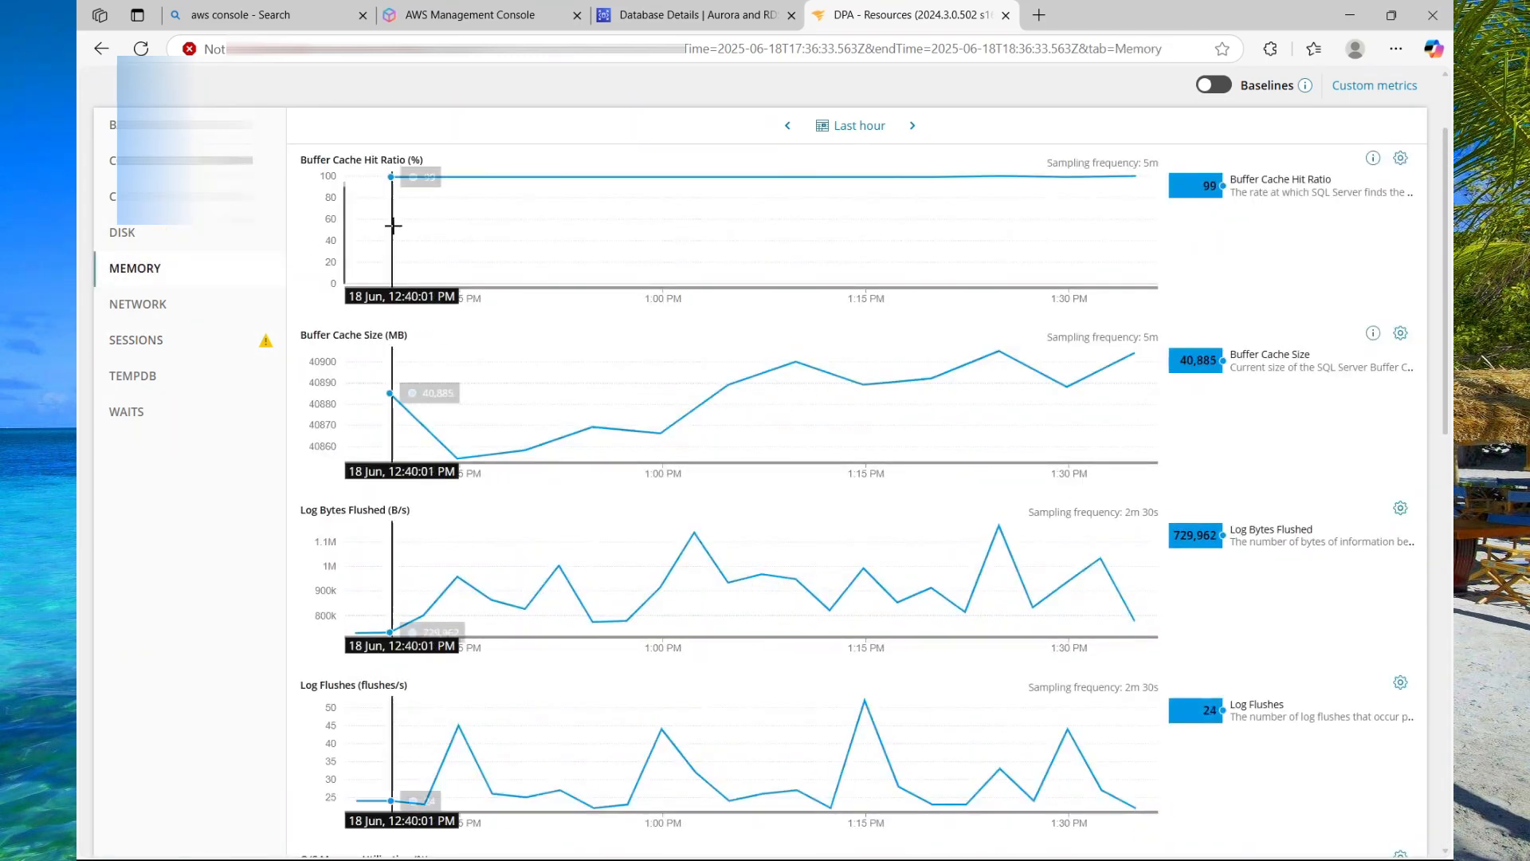
{"action": "scroll", "coordinate": [520, 342], "scroll_direction": "up", "scroll_amount": 1}
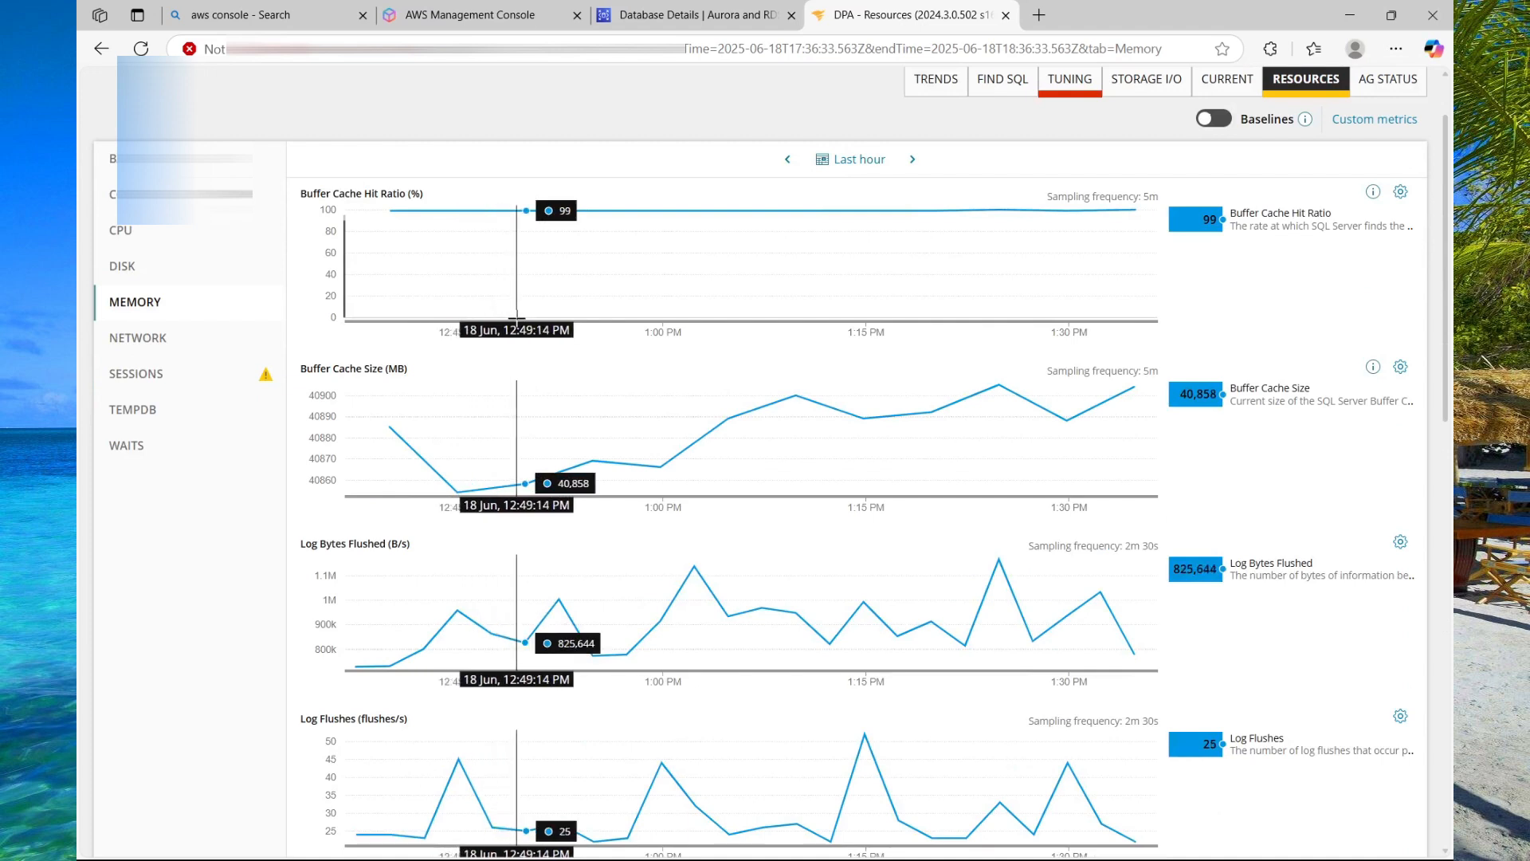
{"action": "scroll", "coordinate": [527, 373], "scroll_direction": "down", "scroll_amount": 1}
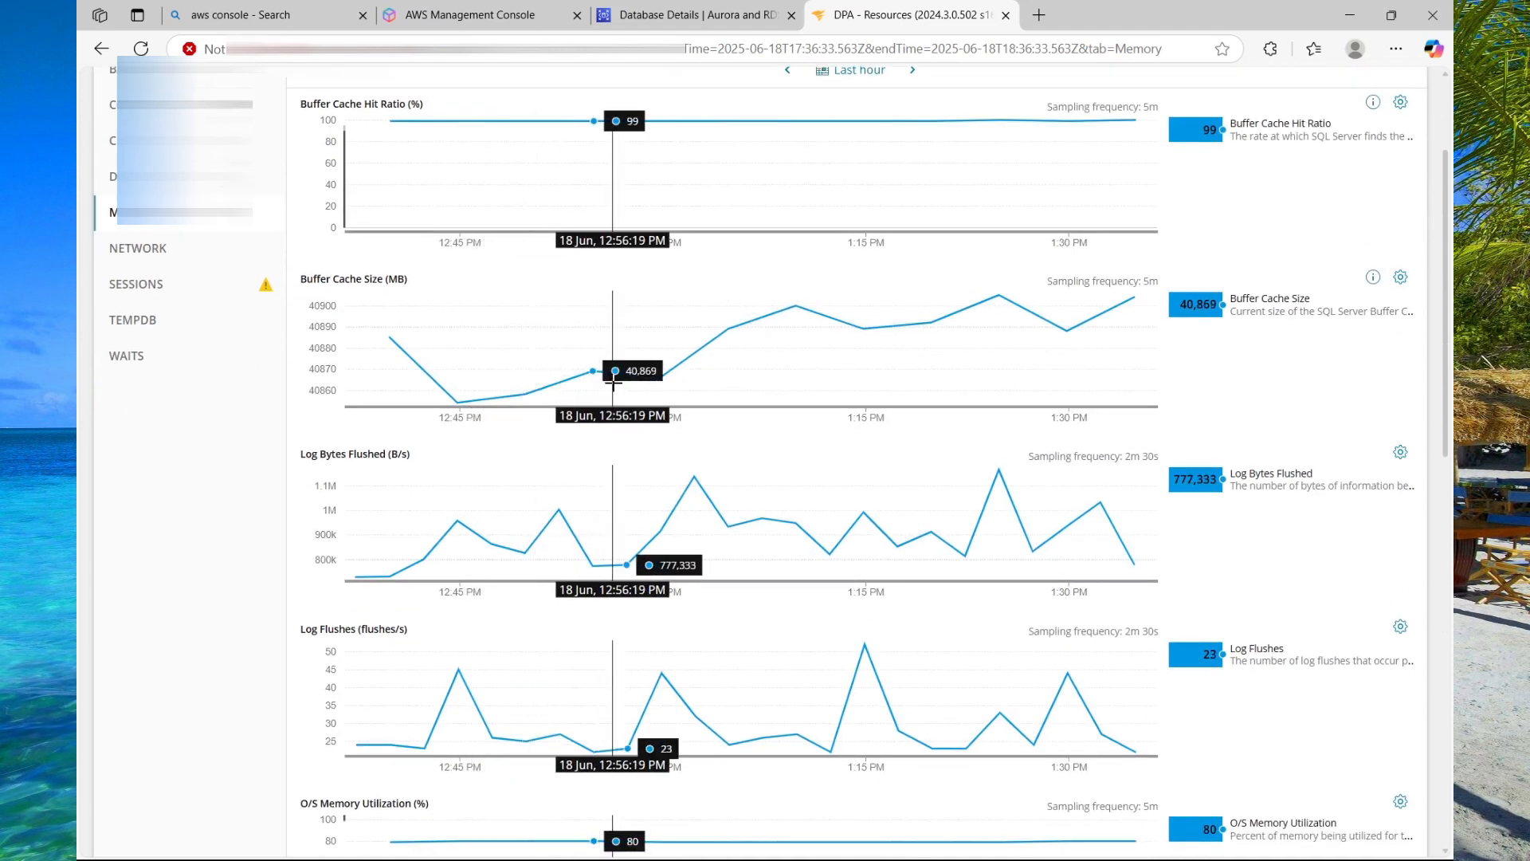
{"action": "scroll", "coordinate": [614, 383], "scroll_direction": "down", "scroll_amount": 1}
{"action": "scroll", "coordinate": [615, 384], "scroll_direction": "down", "scroll_amount": 5}
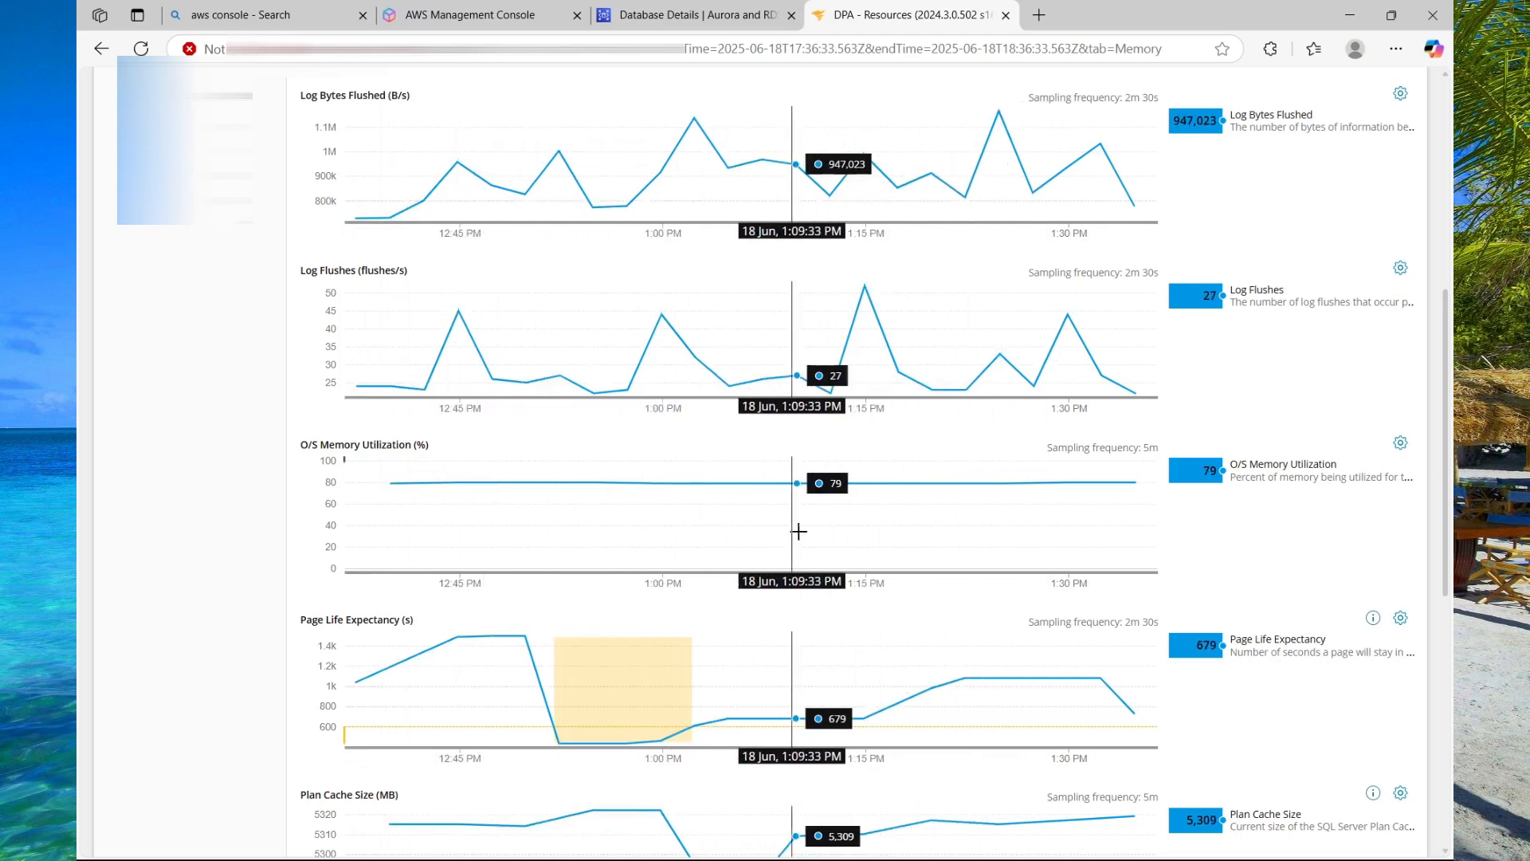
{"action": "scroll", "coordinate": [821, 516], "scroll_direction": "down", "scroll_amount": 1}
{"action": "scroll", "coordinate": [824, 510], "scroll_direction": "up", "scroll_amount": 2}
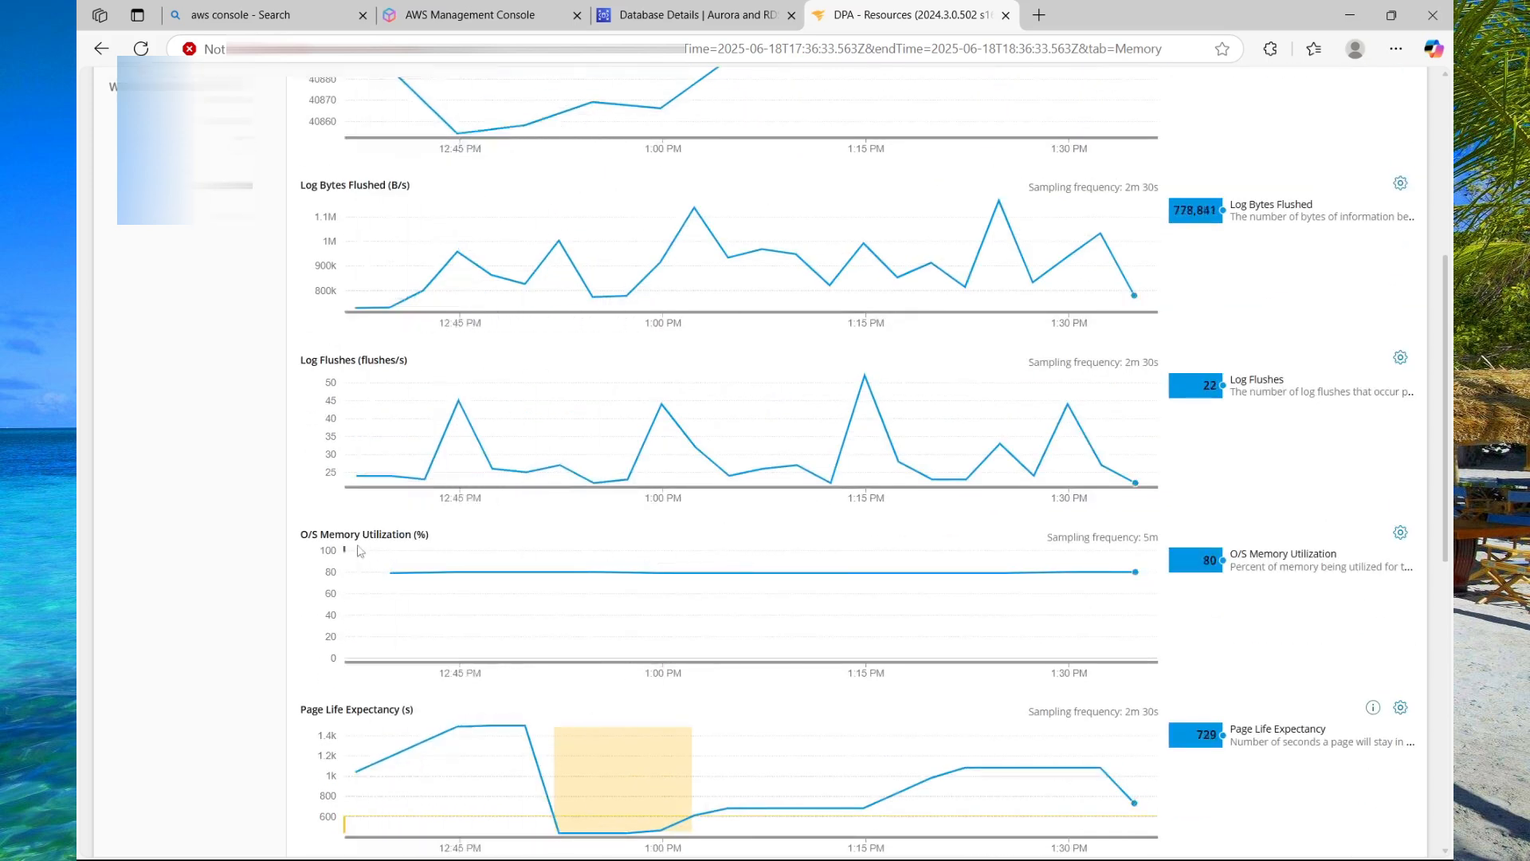
{"action": "scroll", "coordinate": [397, 573], "scroll_direction": "up", "scroll_amount": 5}
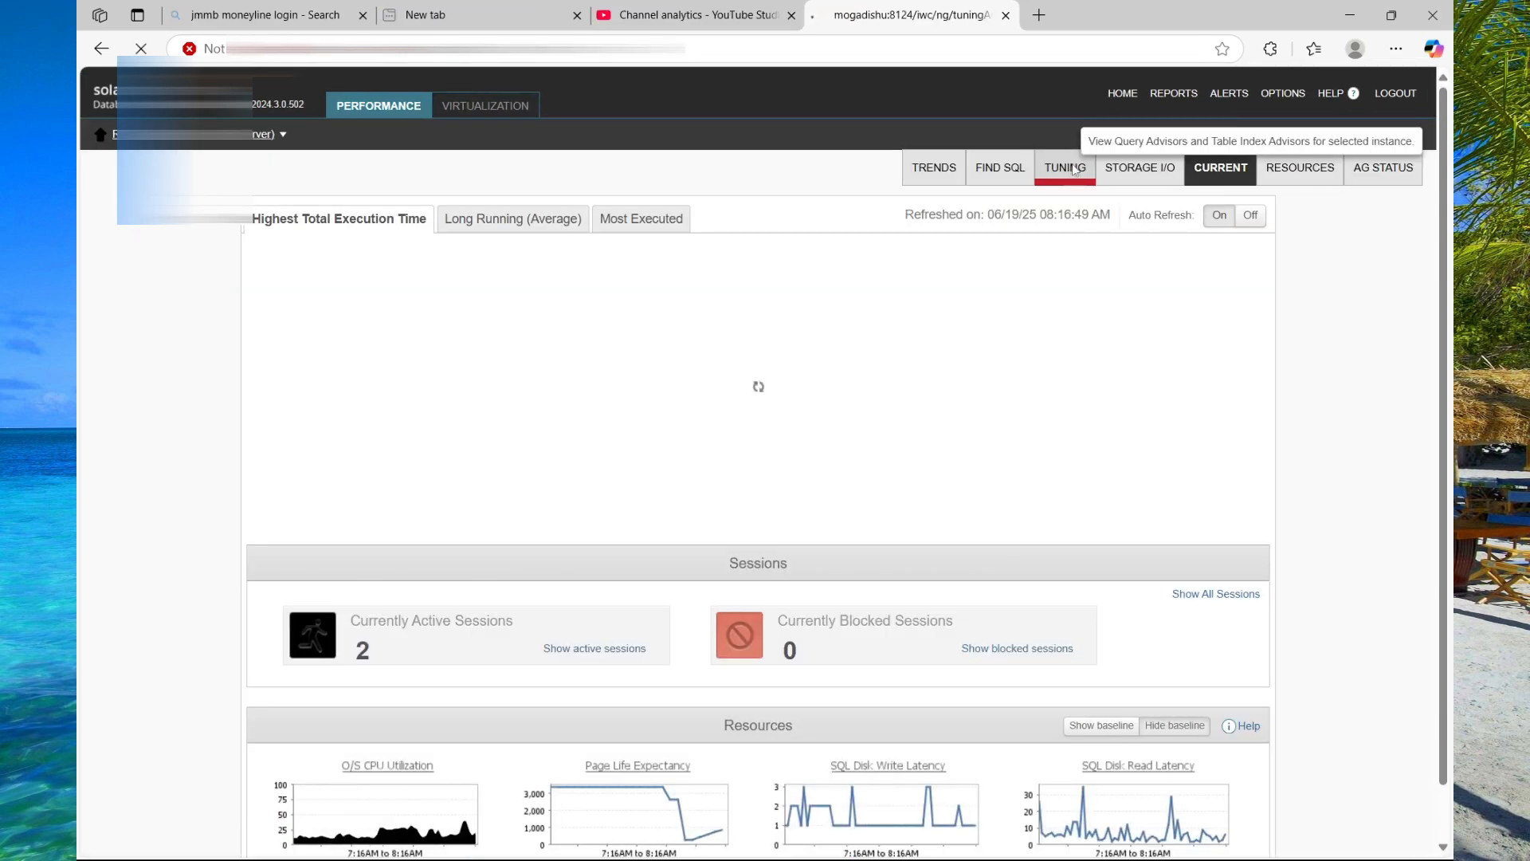
Step: View the index, query and table tuning advisors for the instance
{"action": "left_click", "coordinate": [1070, 170]}
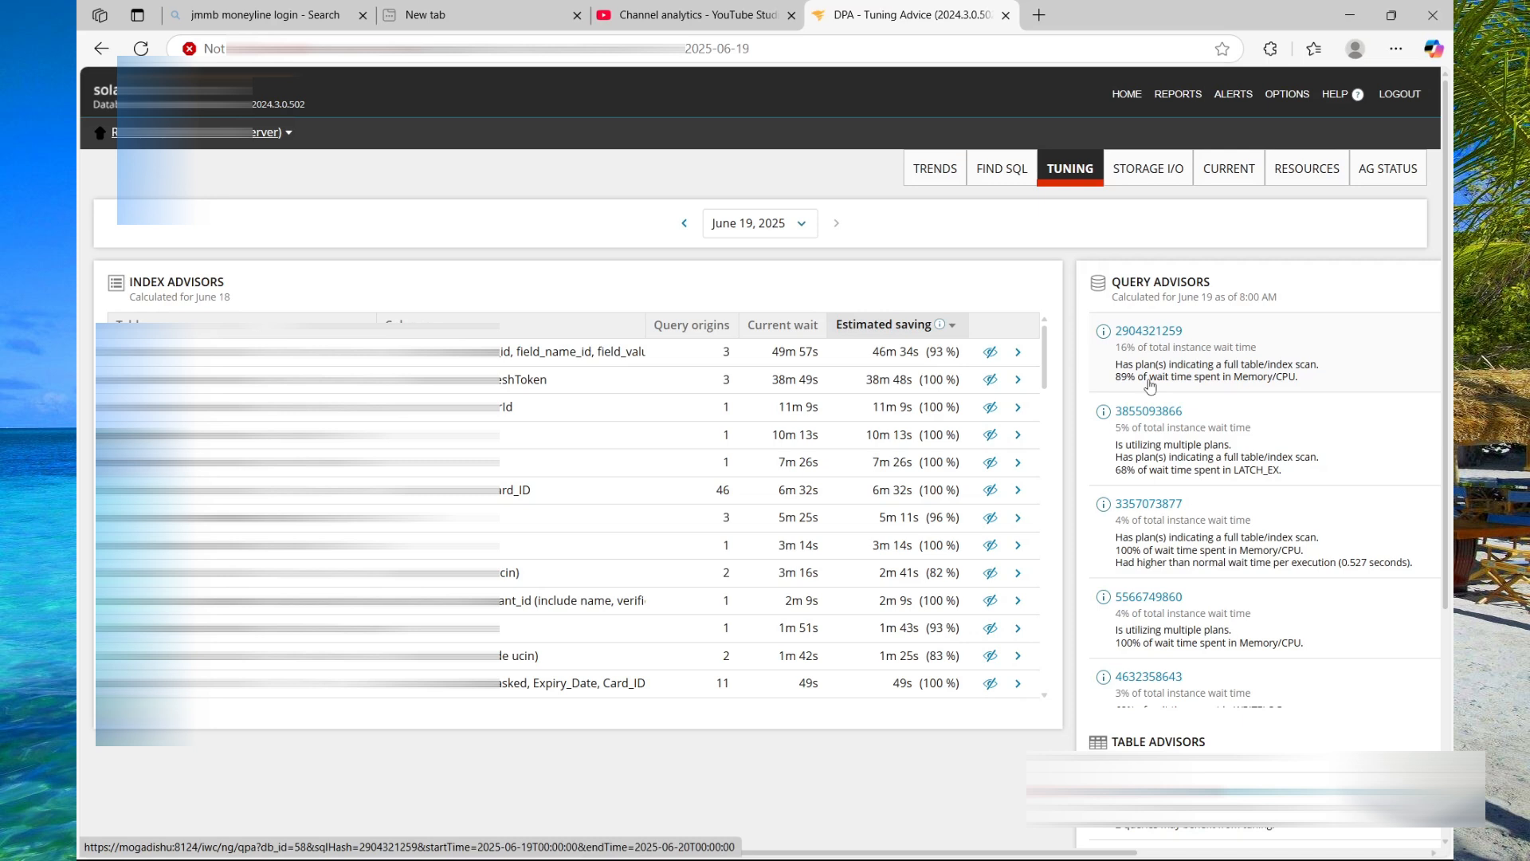
Step: Examine the instance's all-days trends by waits, programs, databases and machines
{"action": "left_click", "coordinate": [938, 175]}
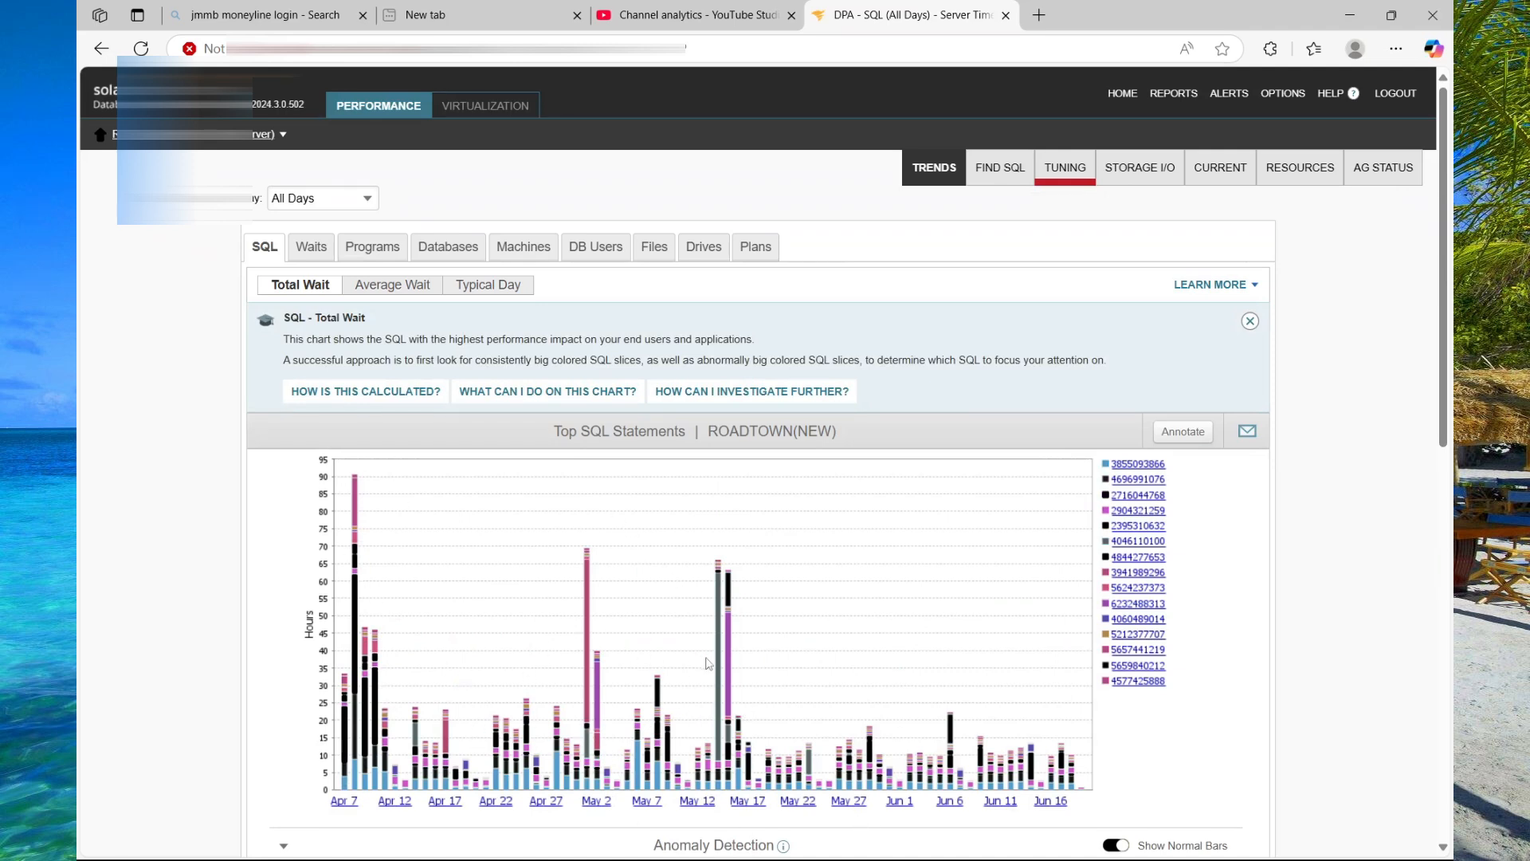
{"action": "left_click", "coordinate": [324, 259]}
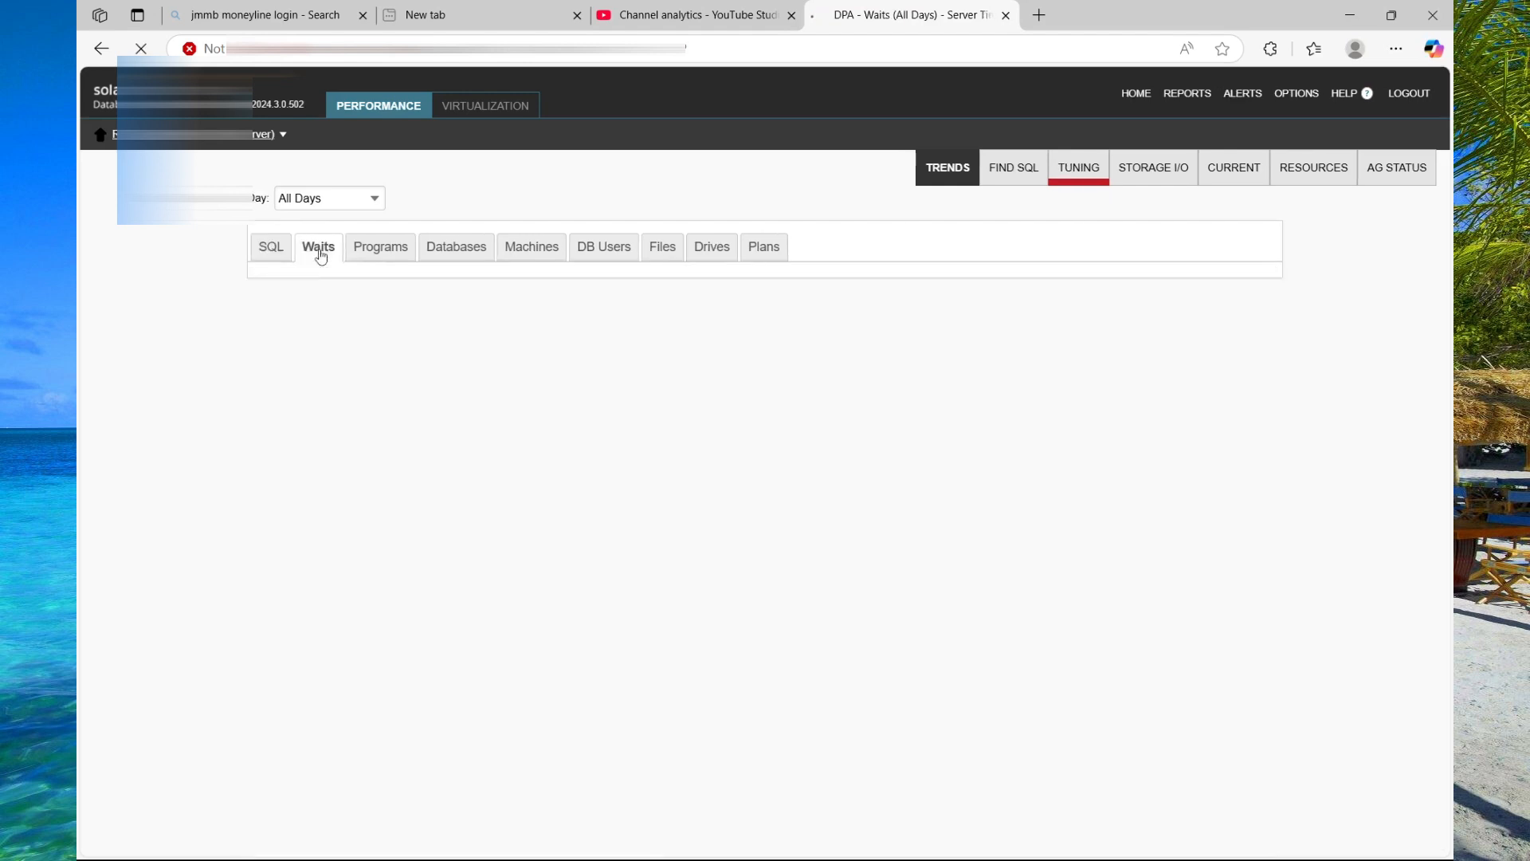
{"action": "left_click", "coordinate": [374, 251]}
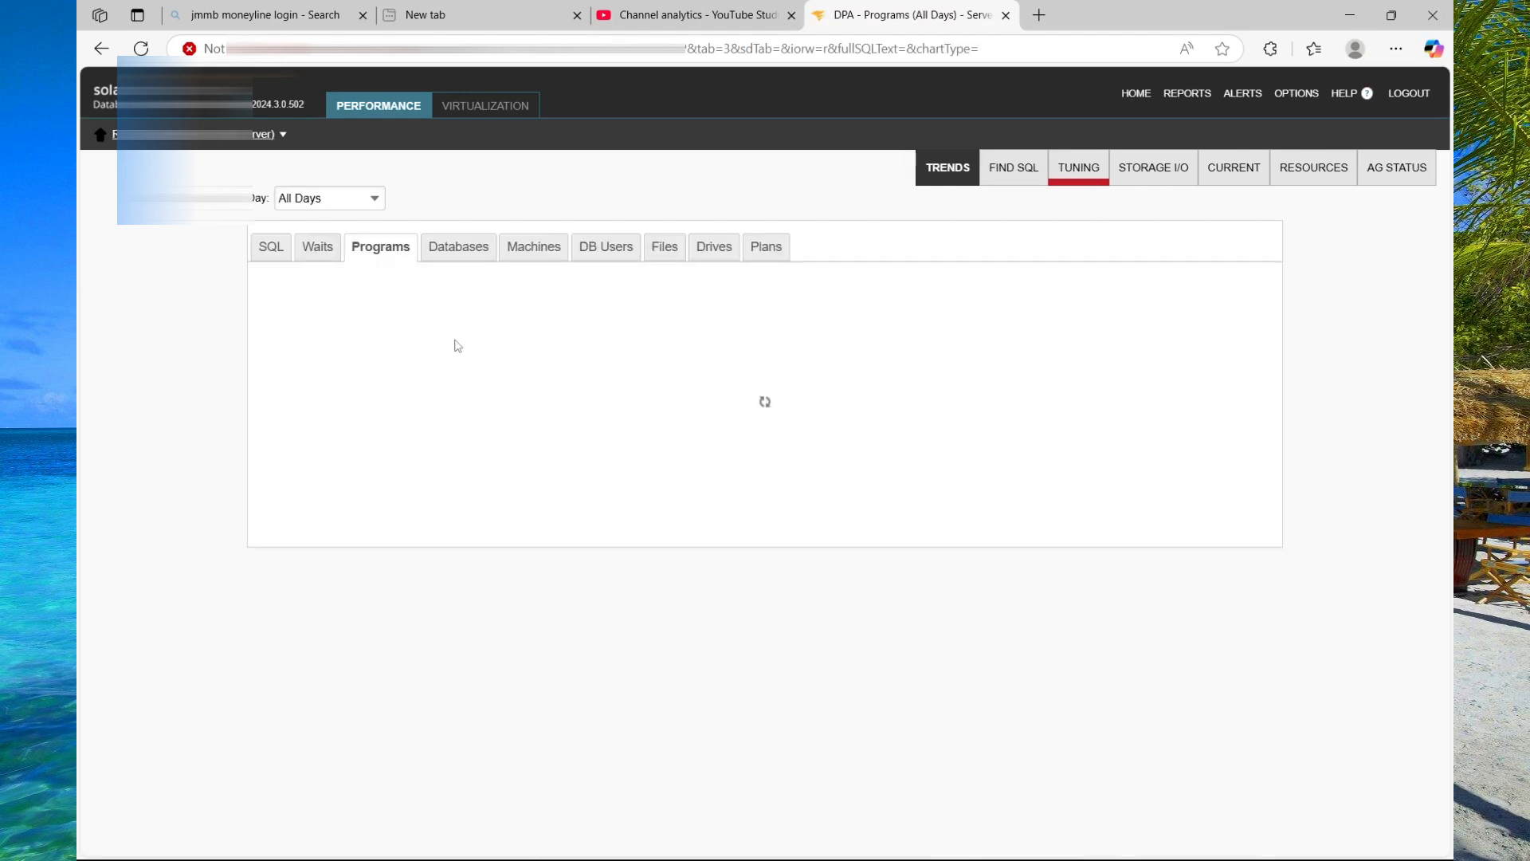
{"action": "scroll", "coordinate": [1152, 426], "scroll_direction": "down", "scroll_amount": 2}
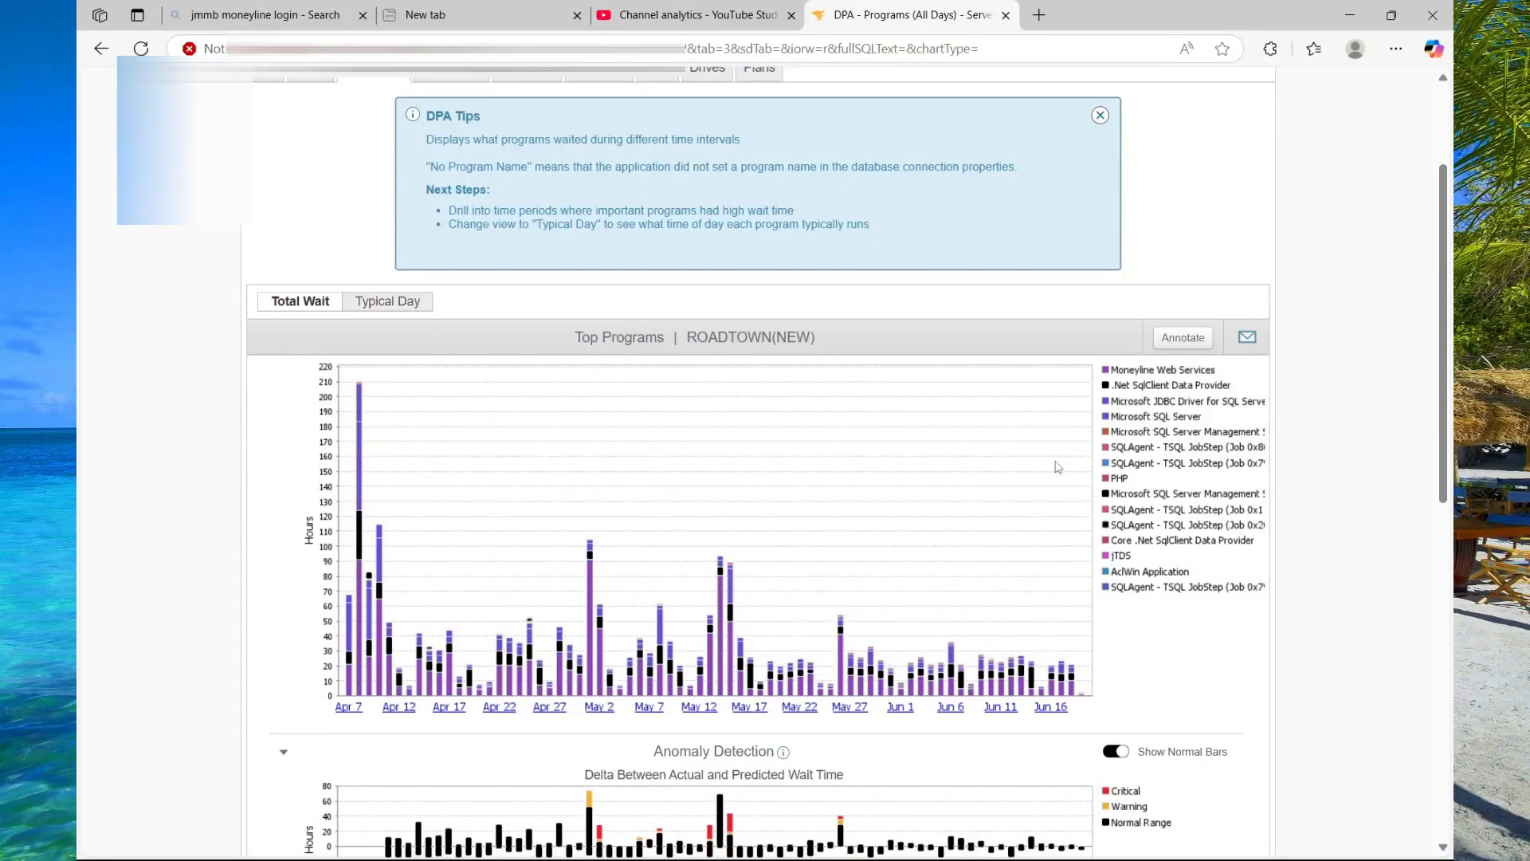
{"action": "scroll", "coordinate": [1057, 467], "scroll_direction": "up", "scroll_amount": 3}
{"action": "left_click", "coordinate": [455, 244]}
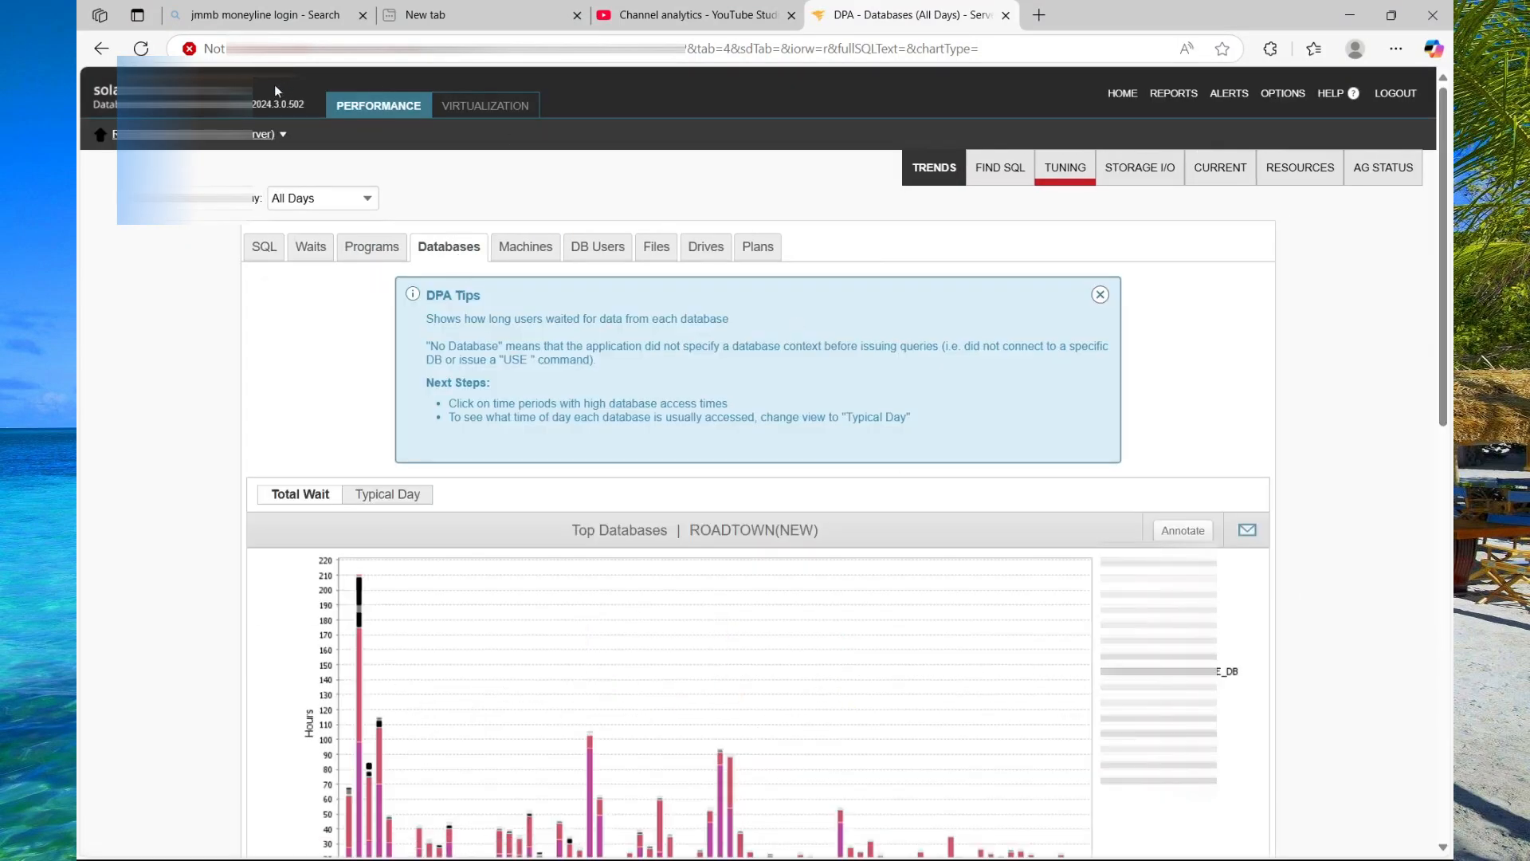
{"action": "left_click", "coordinate": [524, 246]}
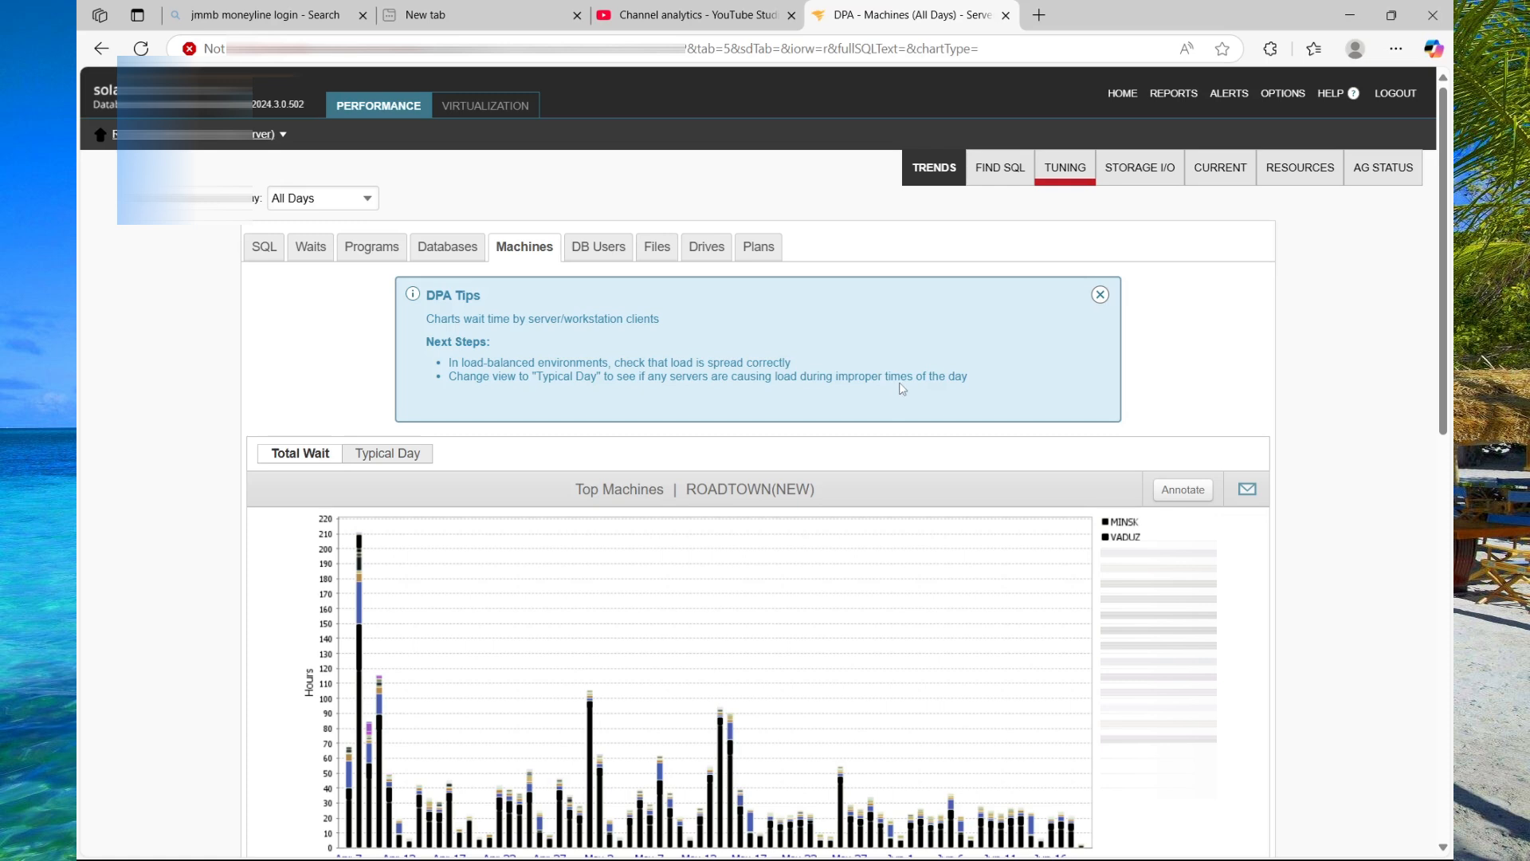
Step: View the instance's storage read performance by file and its write performance
{"action": "left_click", "coordinate": [1152, 173]}
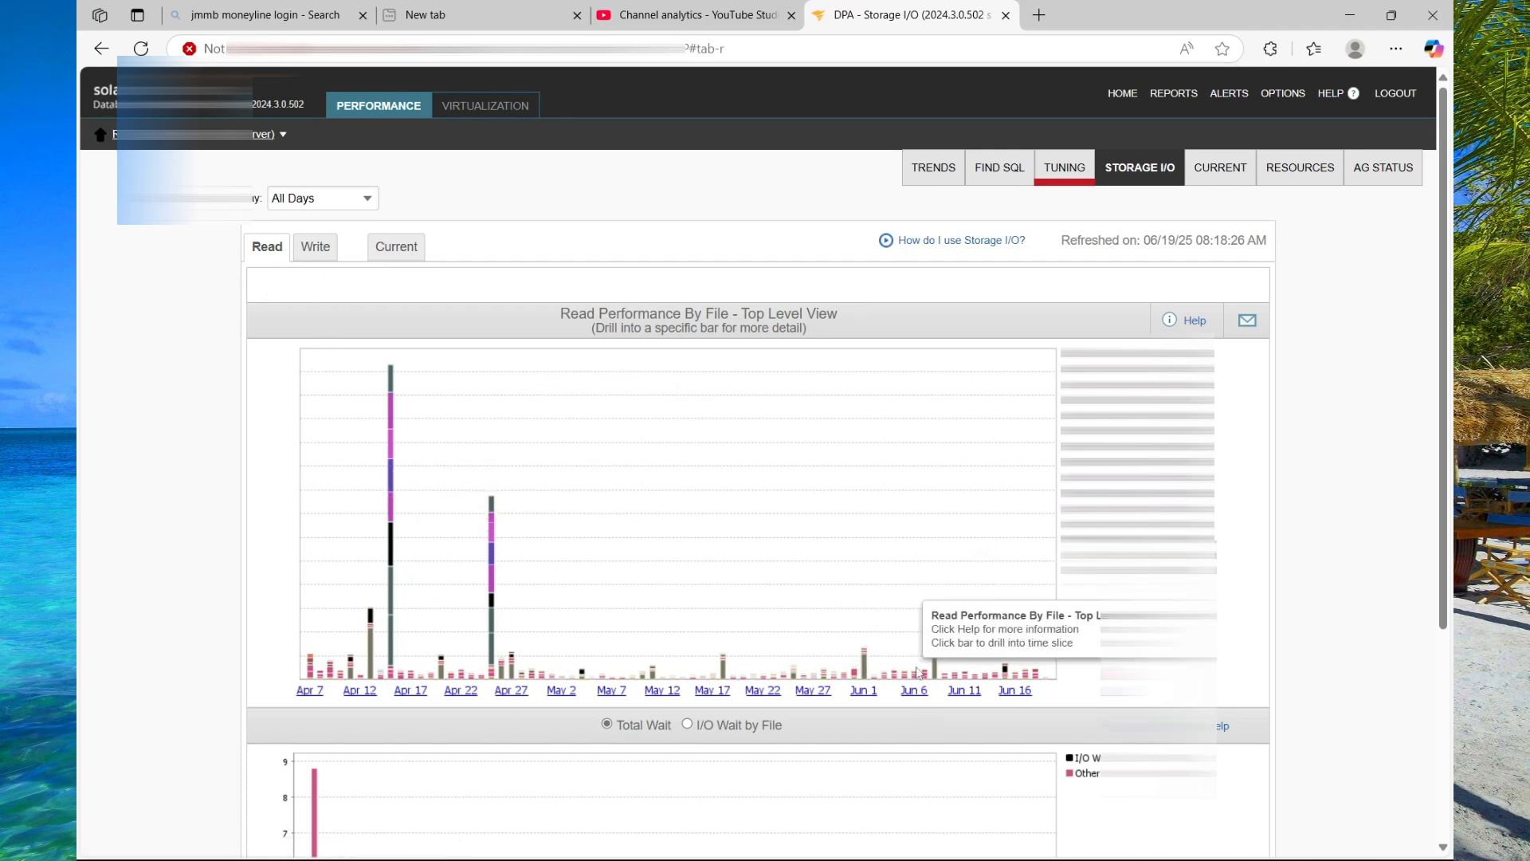
{"action": "left_click", "coordinate": [331, 261]}
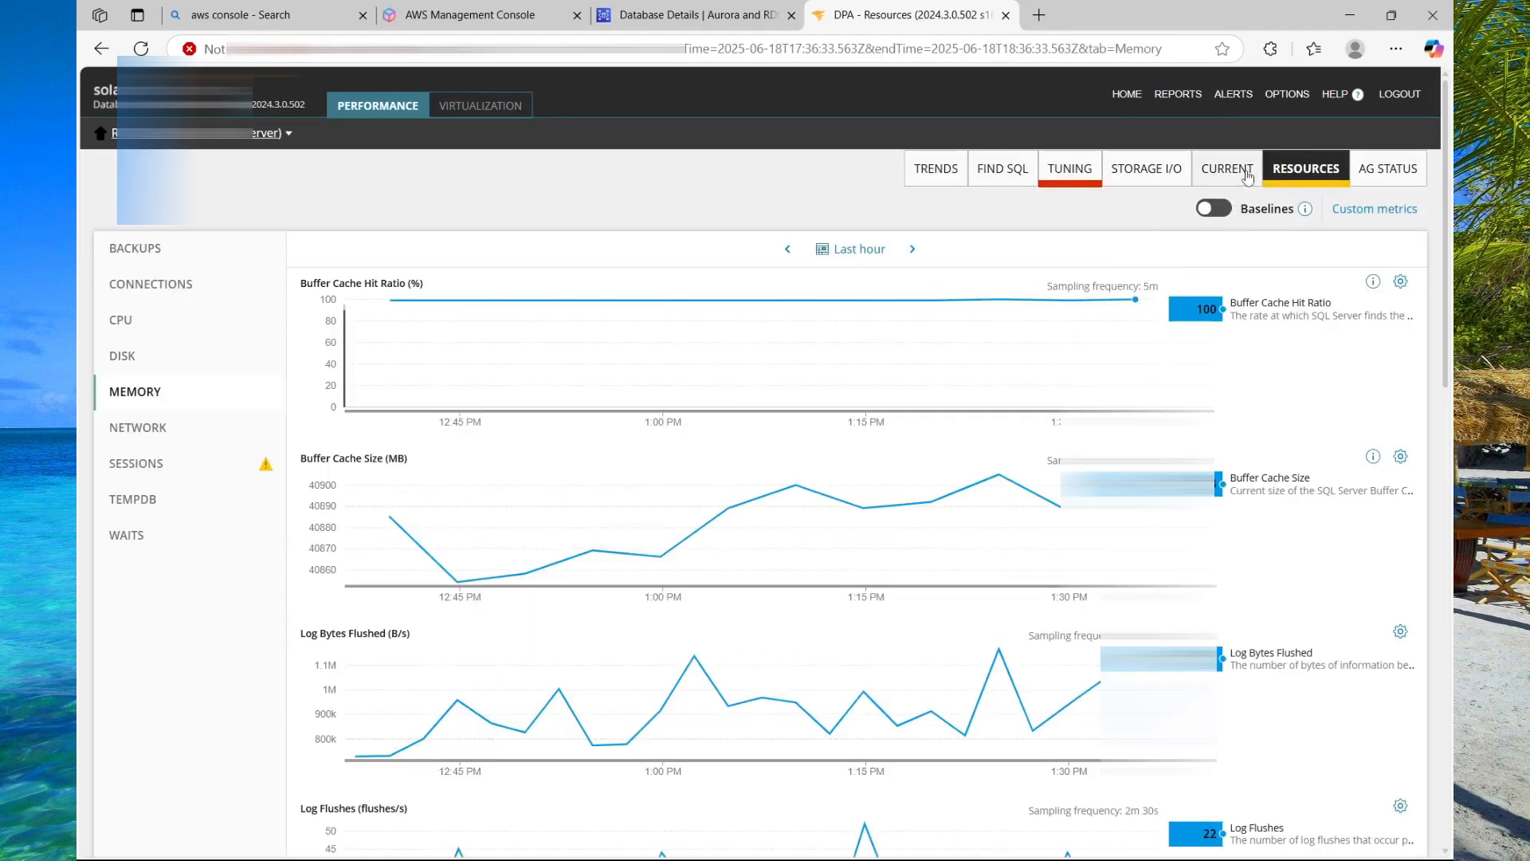
Step: Open alert management from the management options to view the alert definitions
{"action": "left_click", "coordinate": [1284, 99]}
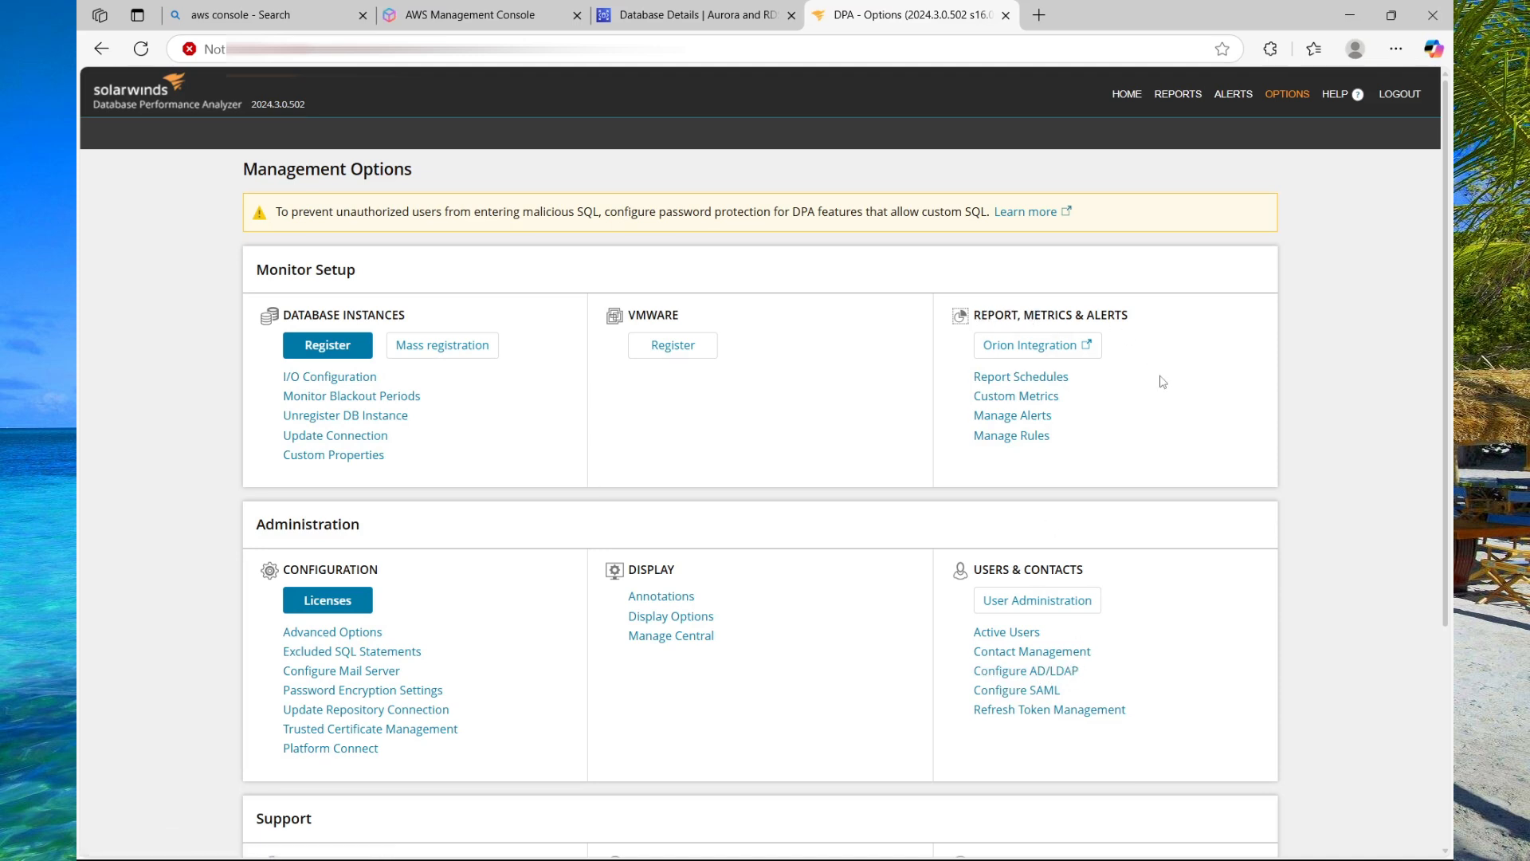
{"action": "left_click", "coordinate": [1007, 418]}
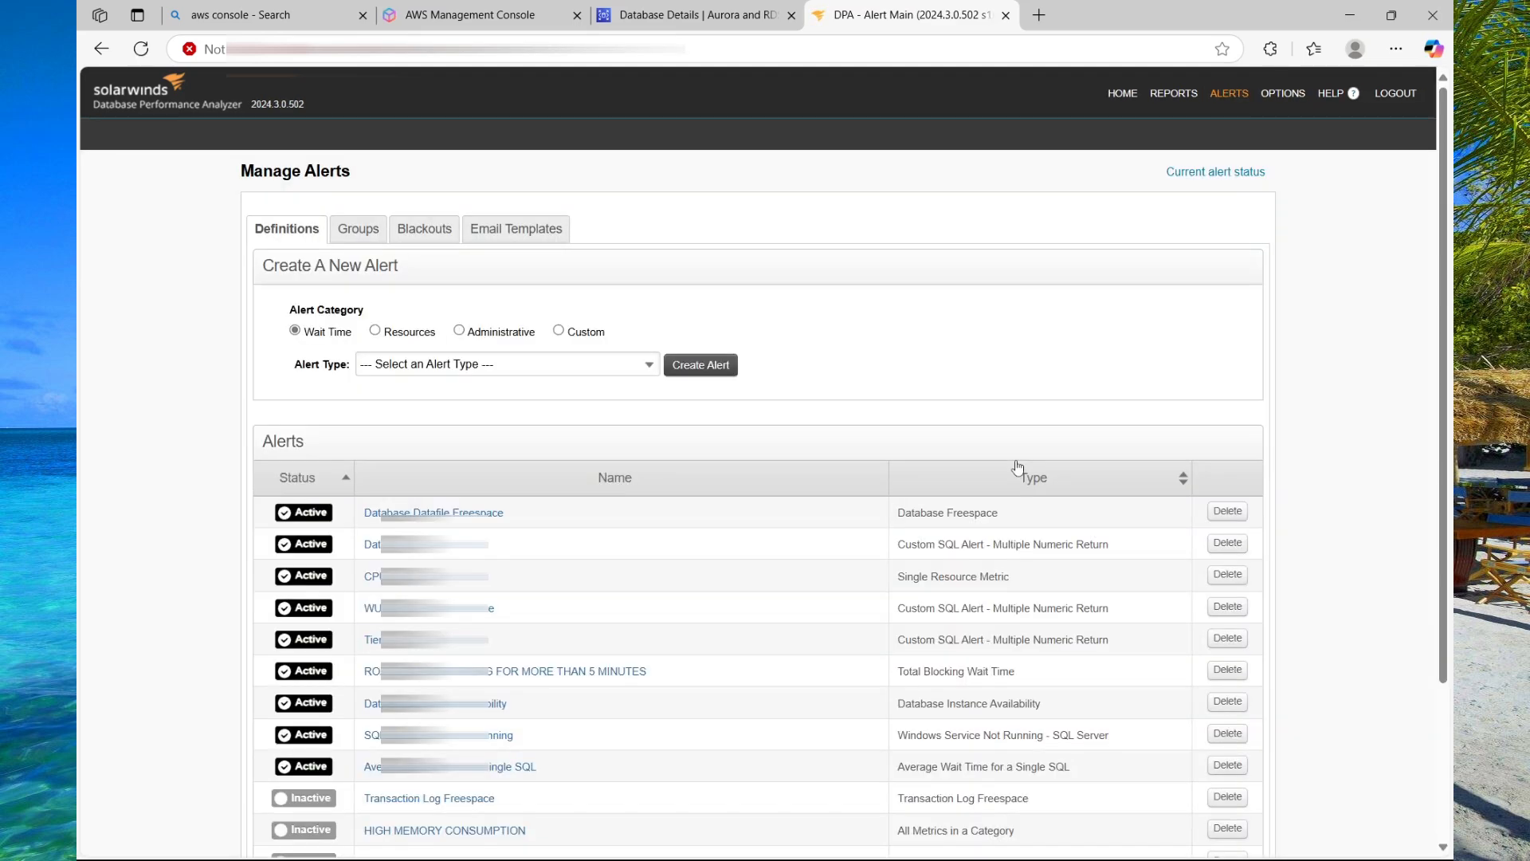